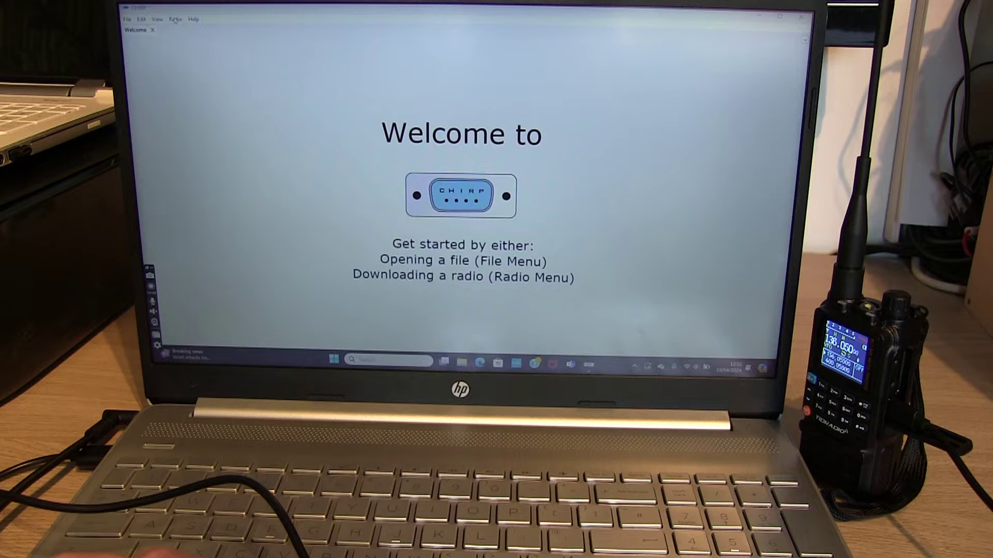
# Attempt a download from a TIDRADIO TD-H3 on USB-SERIAL CH340 (COM5).
pyautogui.click(191, 22)
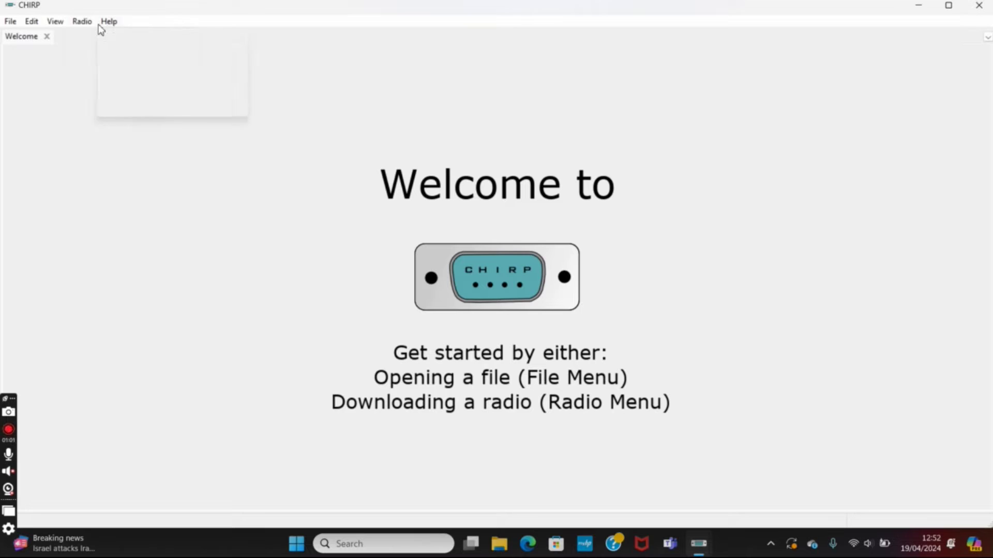
pyautogui.moveTo(87, 21)
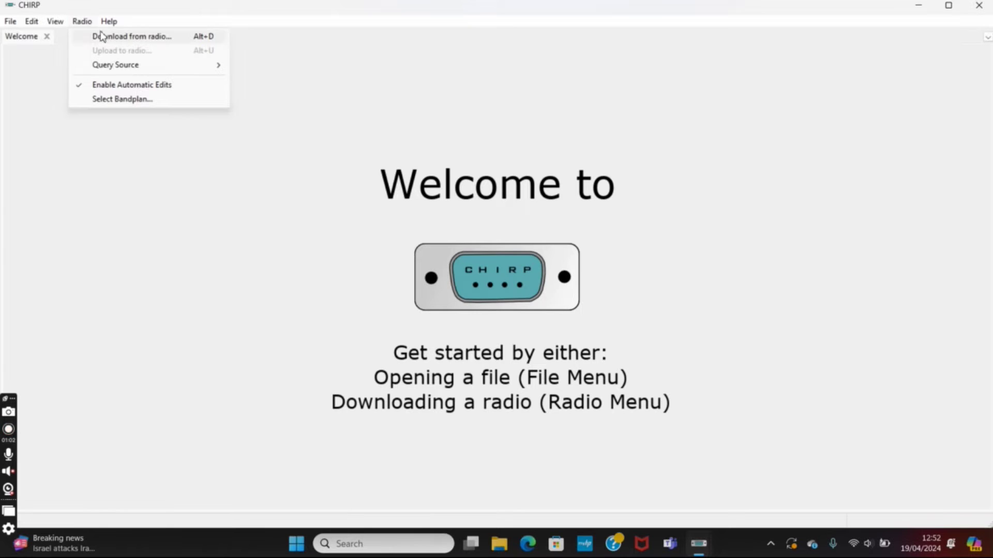
pyautogui.click(122, 37)
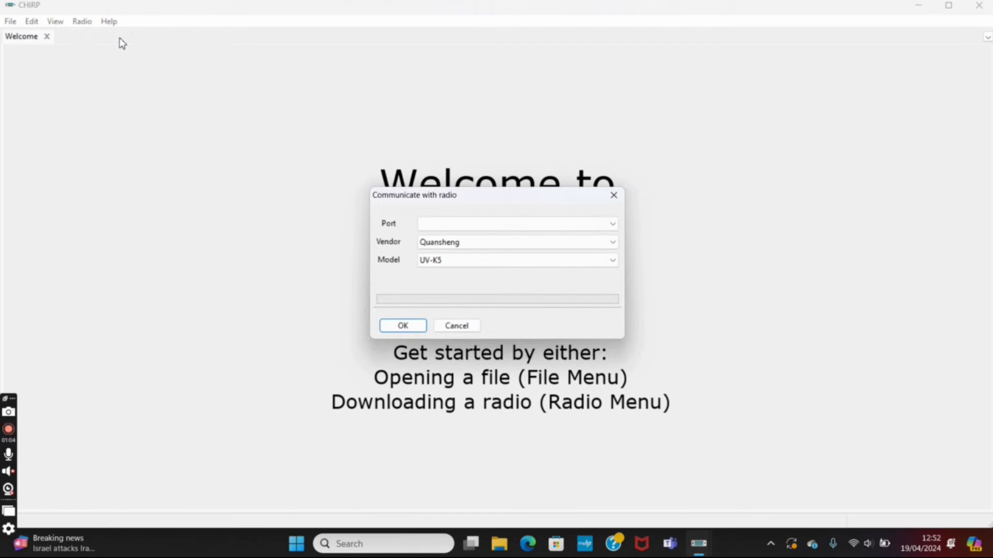
pyautogui.click(613, 242)
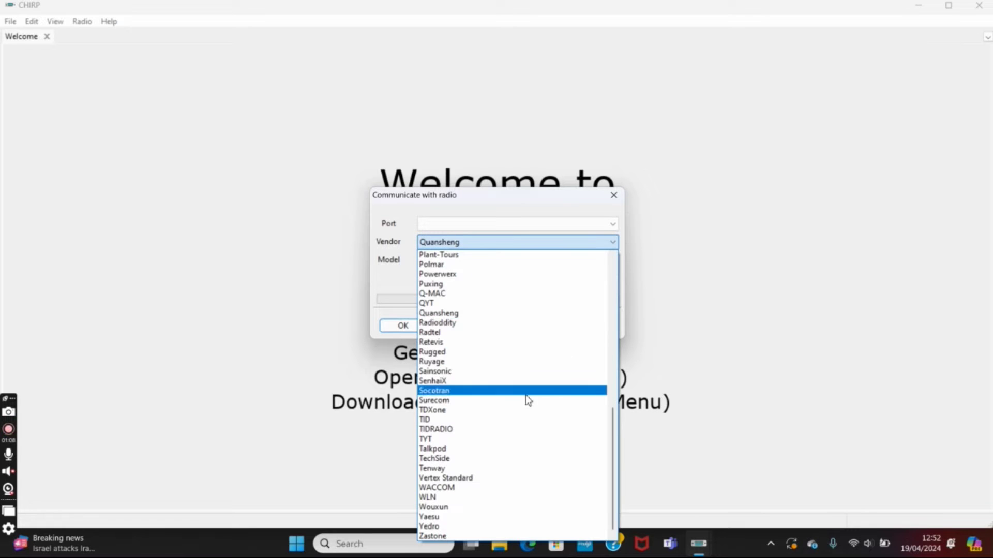
pyautogui.click(508, 430)
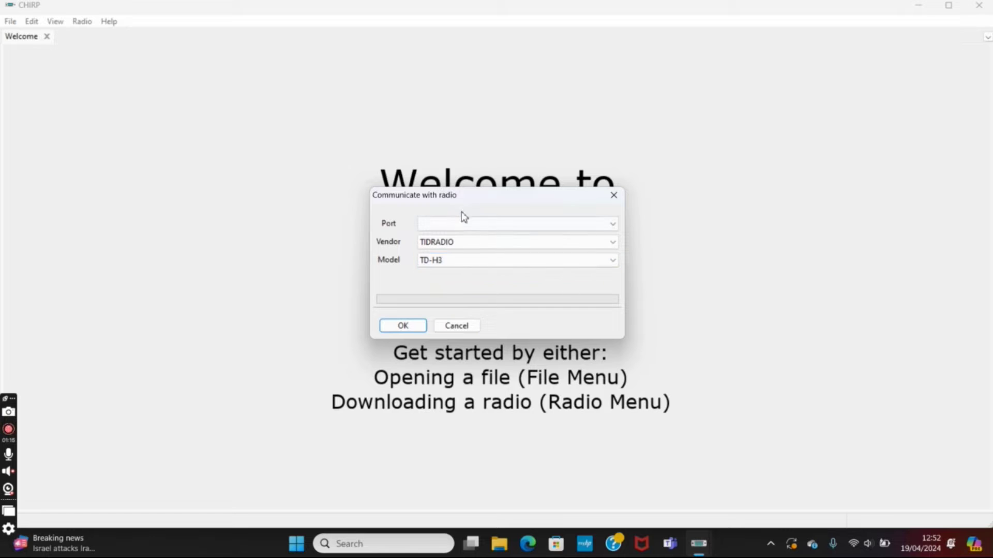
pyautogui.click(460, 226)
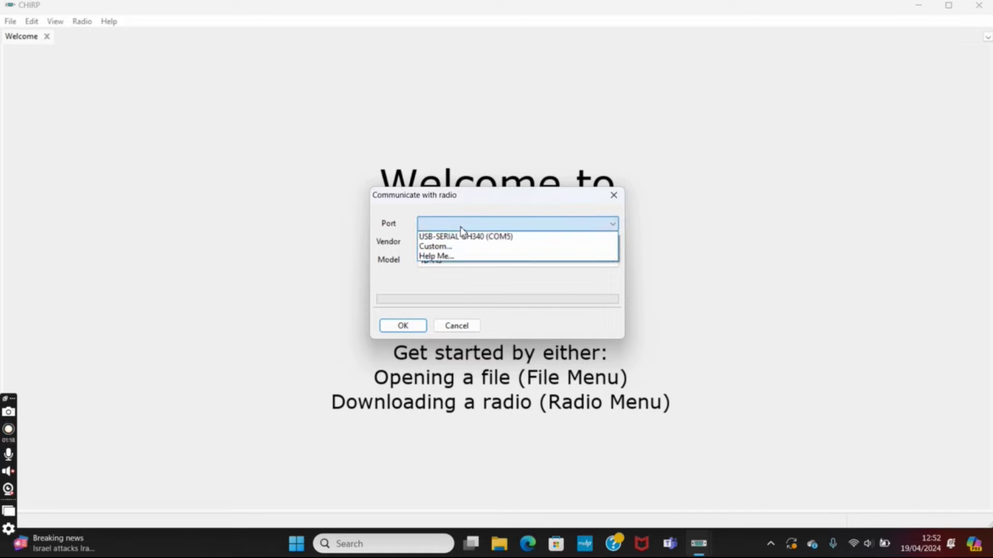
pyautogui.click(469, 238)
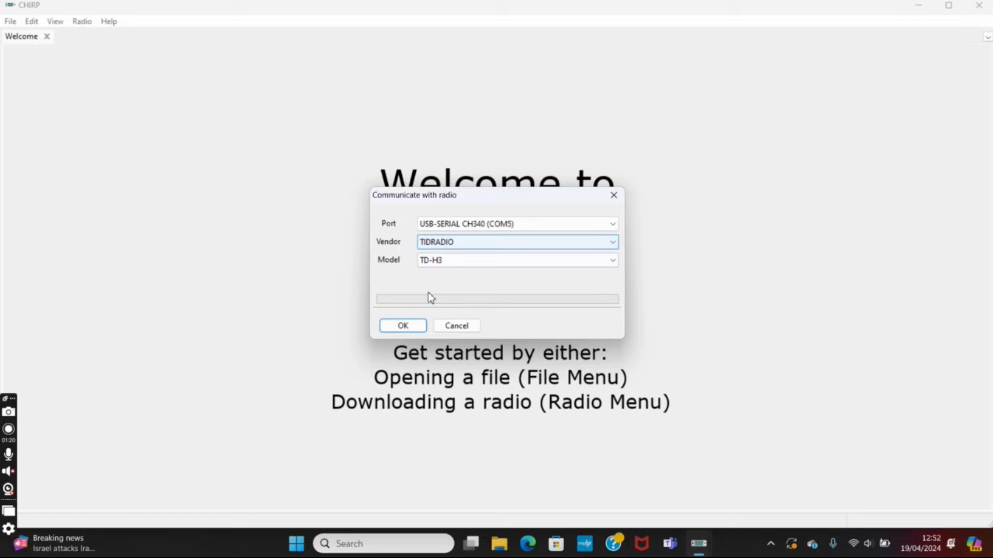
pyautogui.click(411, 329)
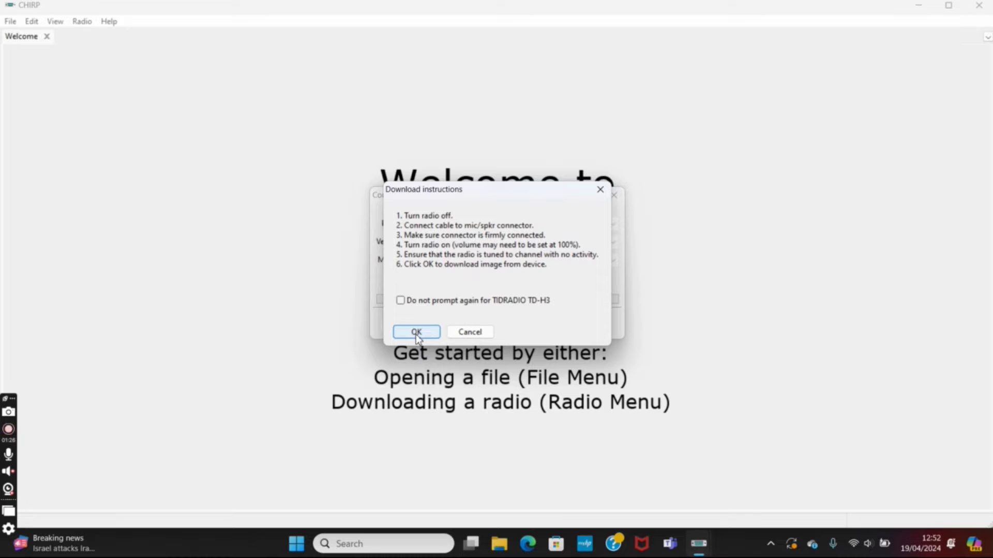
pyautogui.click(417, 333)
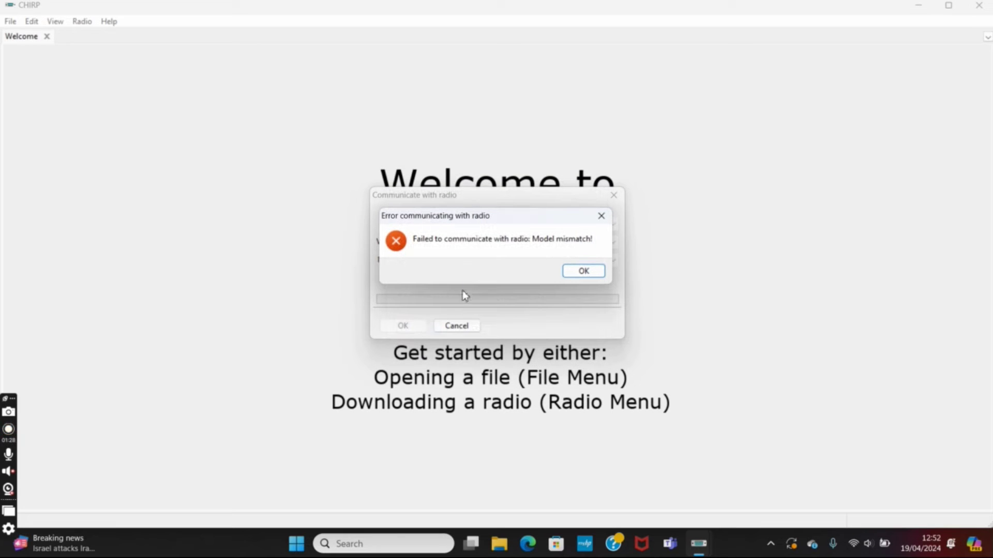
# Dismiss the Model mismatch error and download again as TIDRADIO TD-H3-HAM.
pyautogui.click(584, 271)
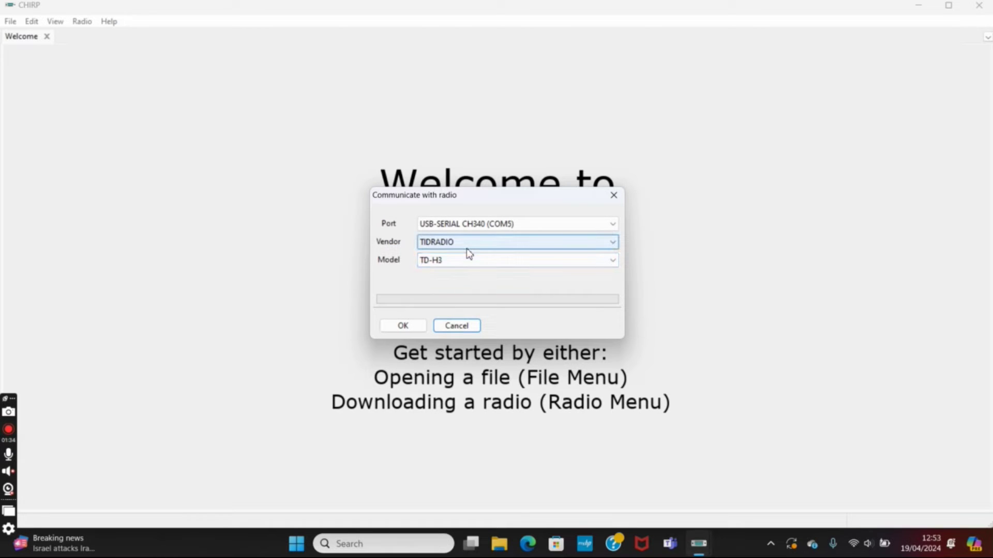
pyautogui.click(613, 265)
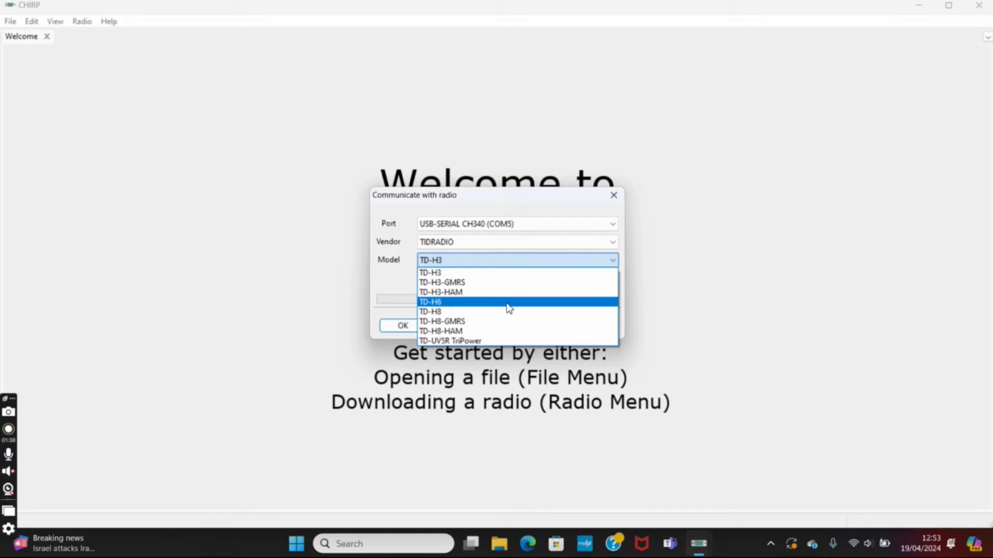
pyautogui.click(481, 293)
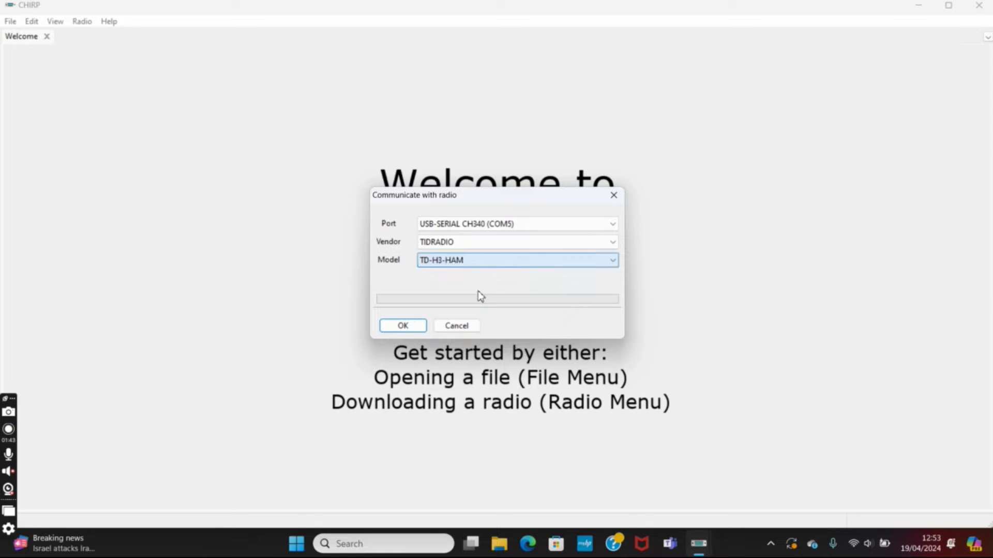
pyautogui.click(412, 330)
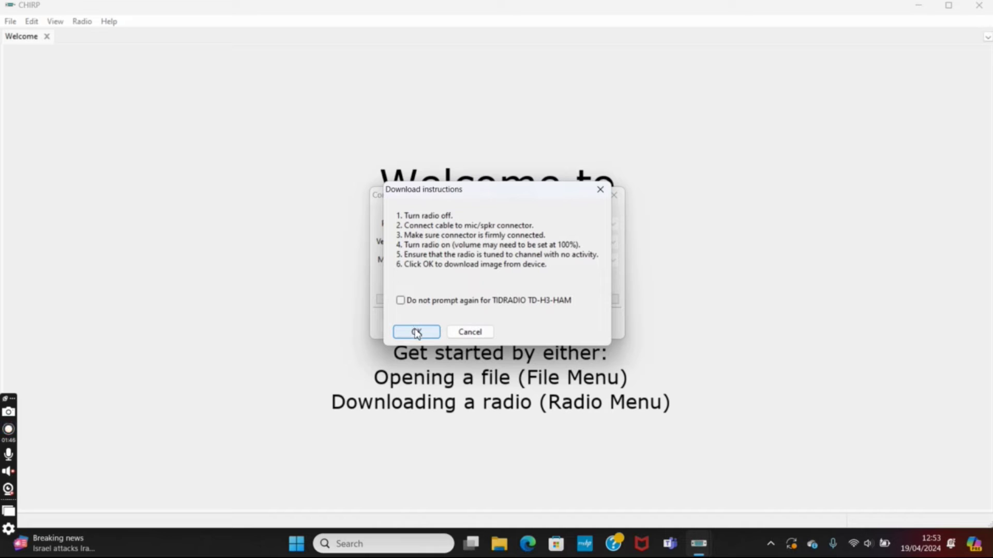
pyautogui.click(416, 333)
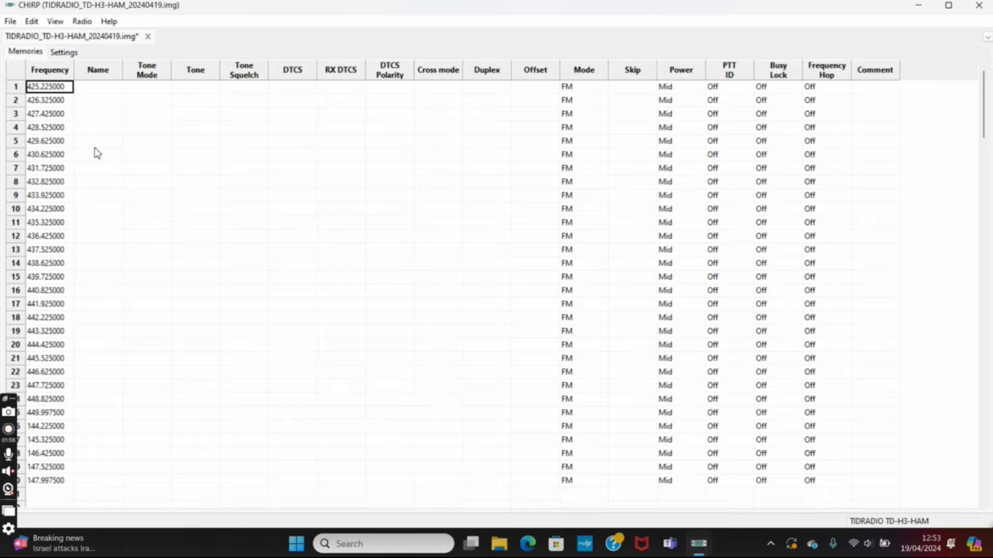
# Set channel 1's frequency to 145.500 and name it CALLING.
pyautogui.click(63, 91)
pyautogui.click(62, 92)
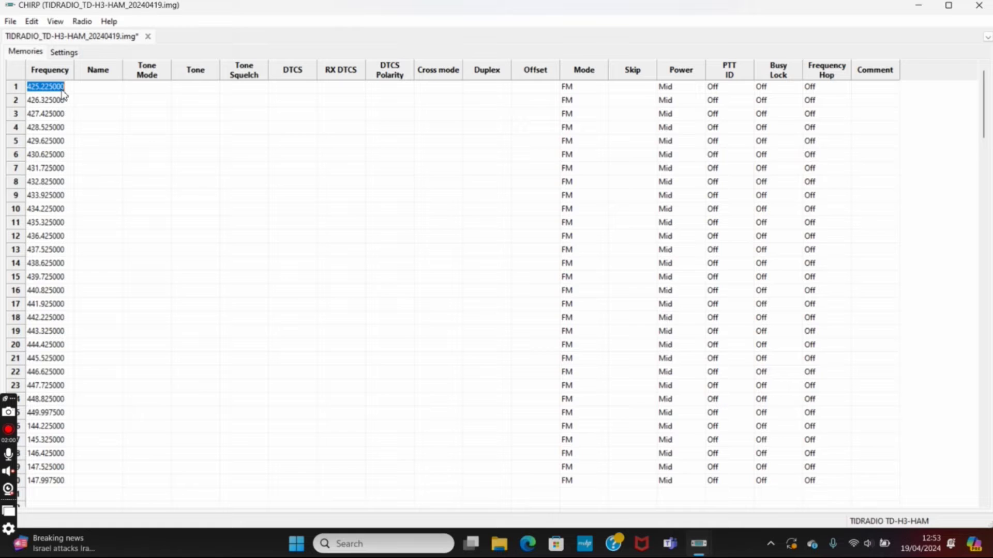
pyautogui.write('14')
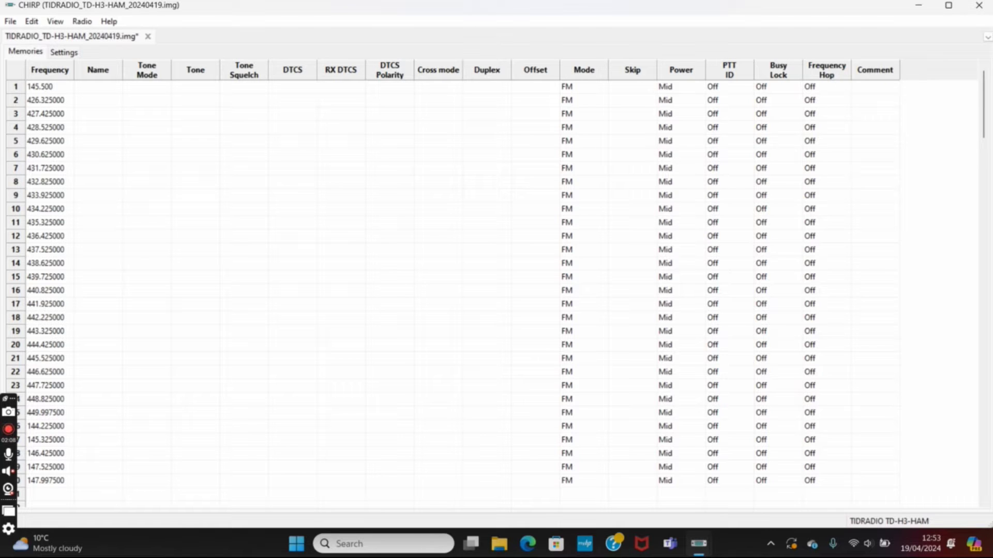
pyautogui.write('5.500')
pyautogui.click(91, 91)
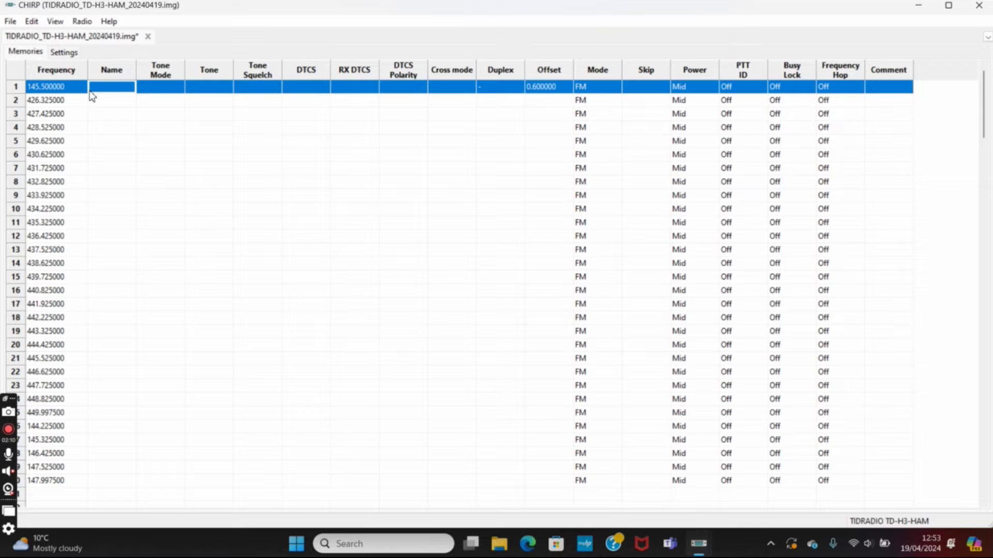
pyautogui.click(94, 92)
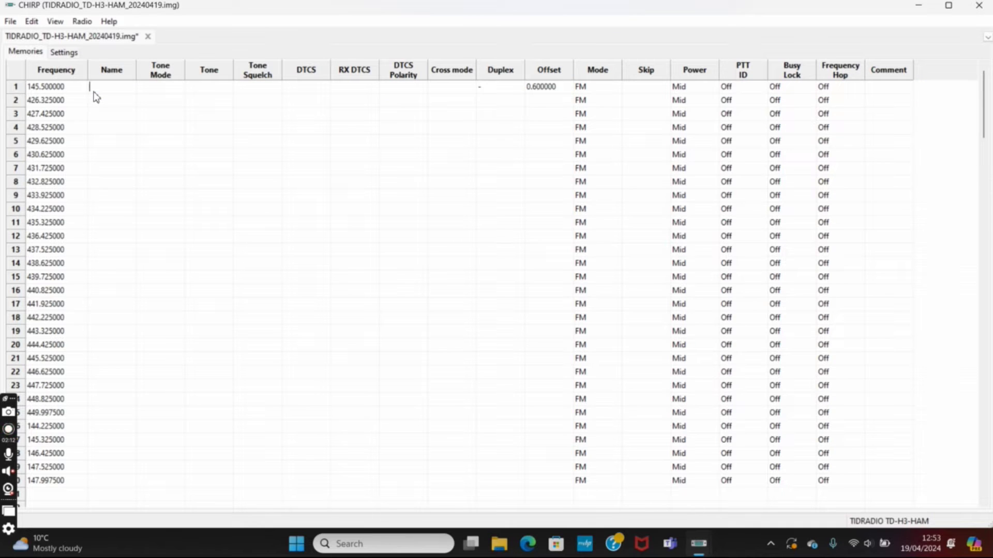
pyautogui.write('CALLING')
pyautogui.click(169, 92)
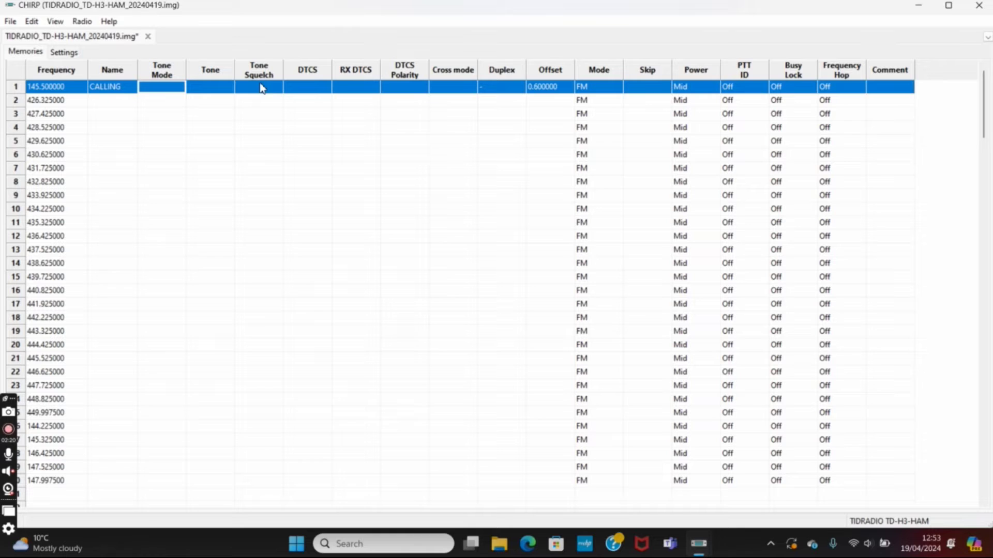
# Try clearing channel 1's 0.600000 offset, then dismiss the resulting error.
pyautogui.click(554, 92)
pyautogui.click(564, 92)
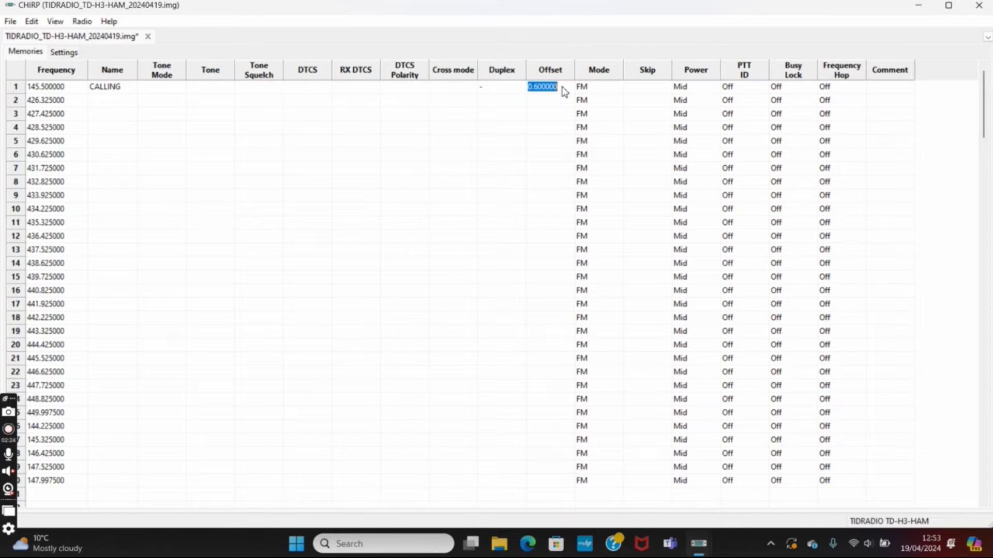
pyautogui.press('BackSpace')
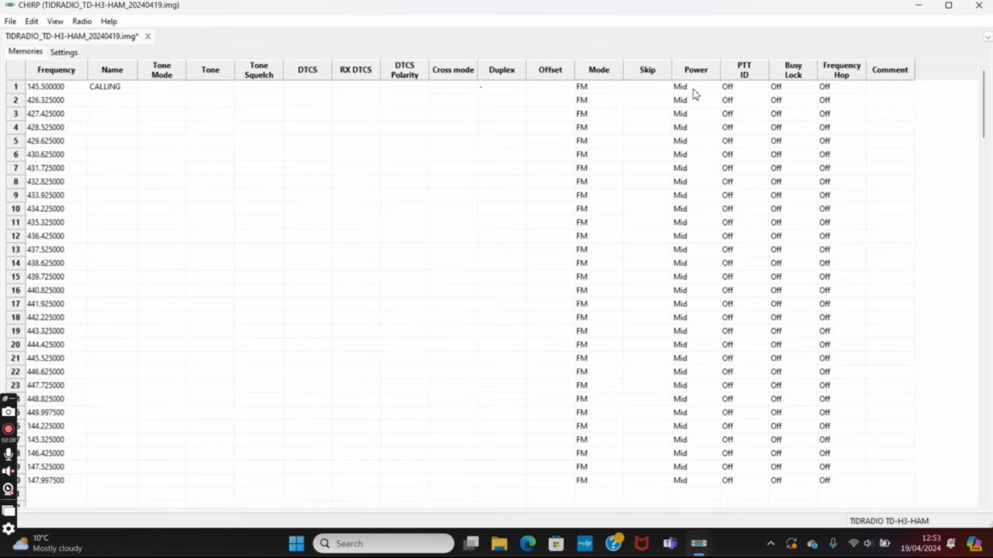
pyautogui.press('Return')
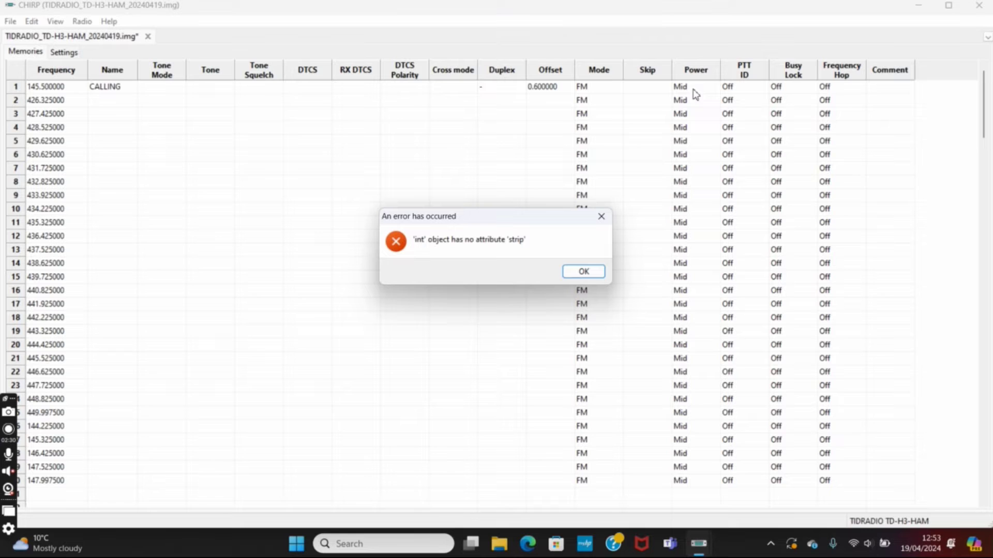
pyautogui.click(585, 272)
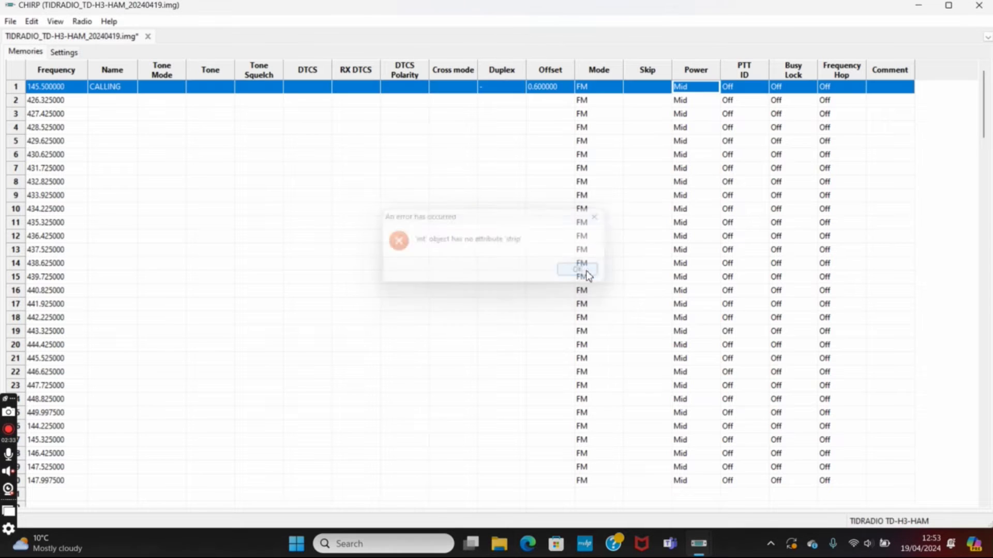
# Keep channel 1 at Mid power and set its offset to 0, making it simplex.
pyautogui.click(715, 89)
pyautogui.click(715, 89)
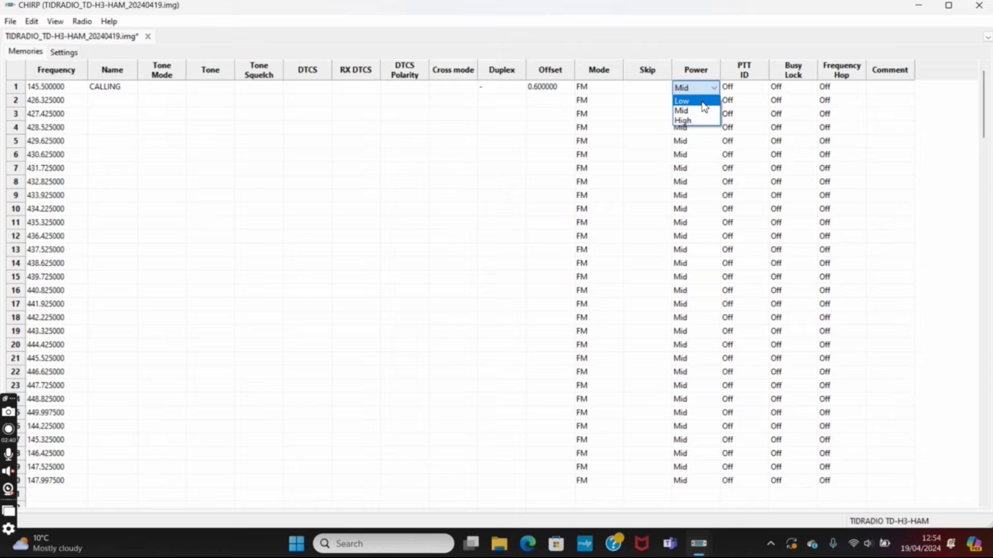
pyautogui.click(700, 111)
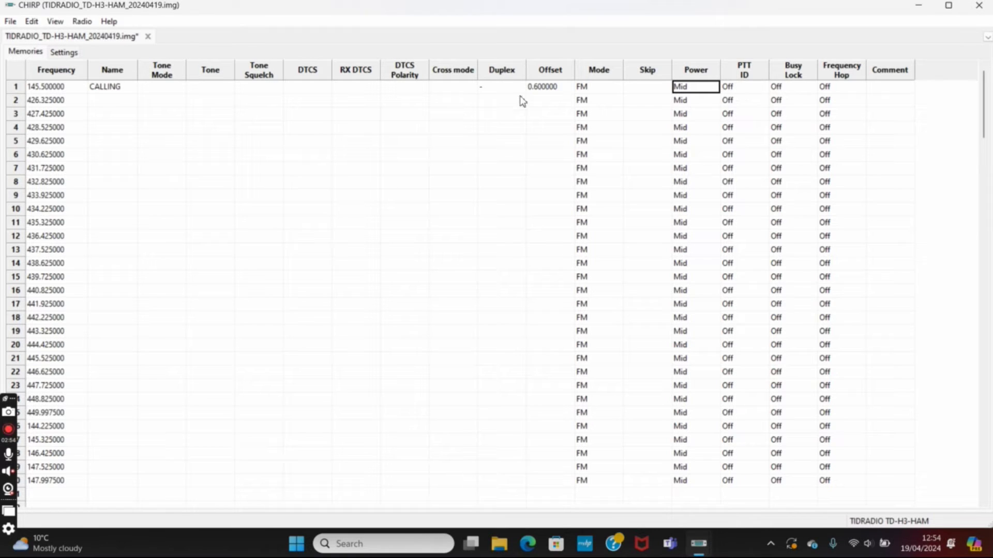
pyautogui.doubleClick(561, 89)
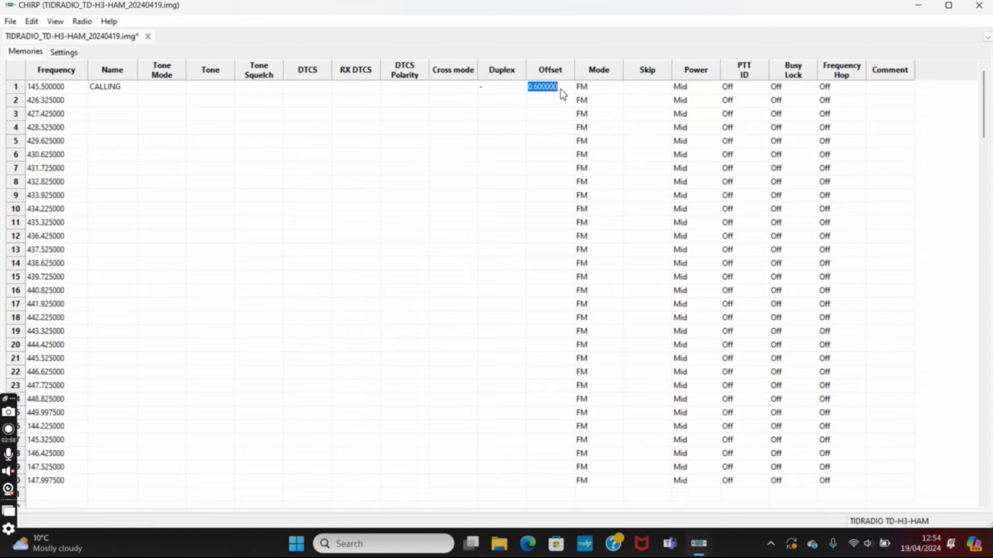
pyautogui.click(562, 93)
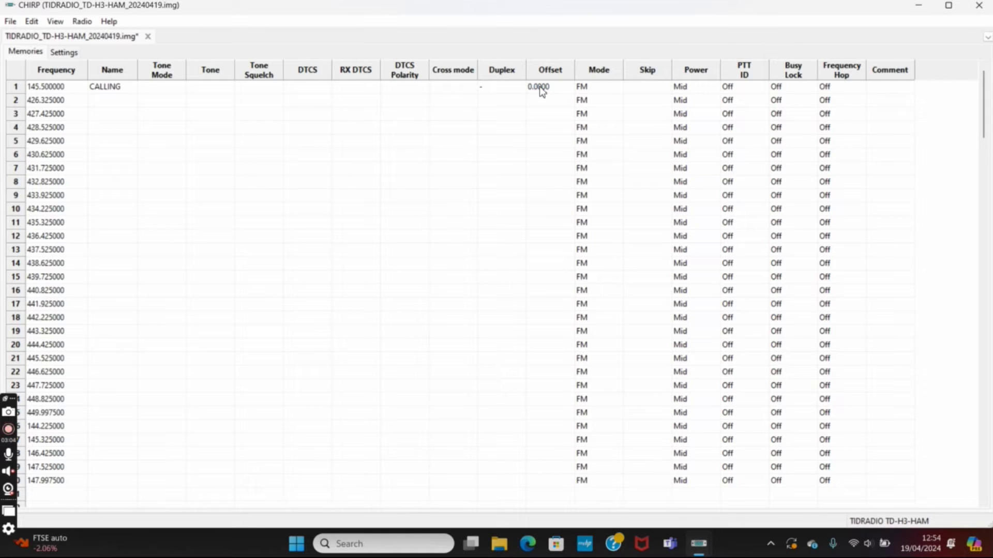
pyautogui.press('Return')
pyautogui.click(63, 102)
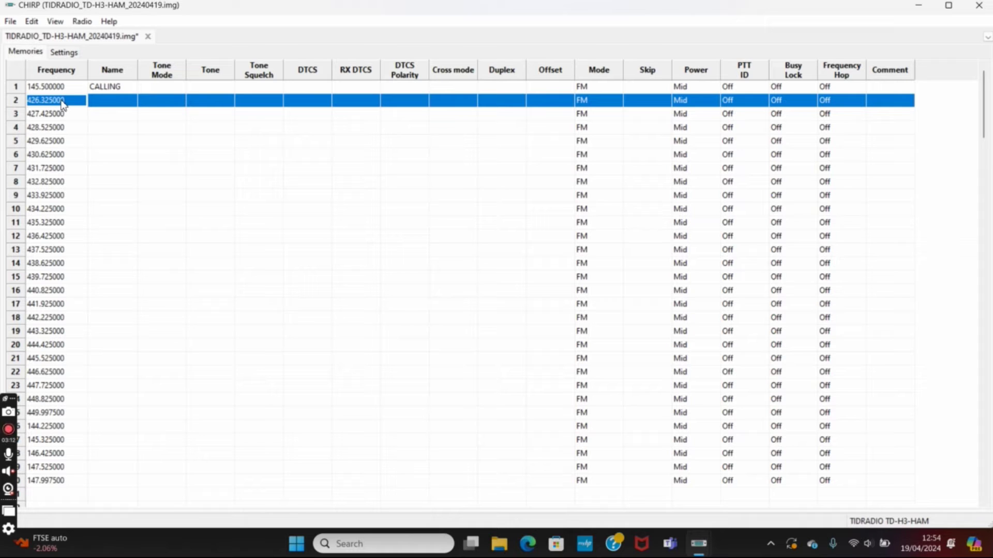
pyautogui.write('119.350')
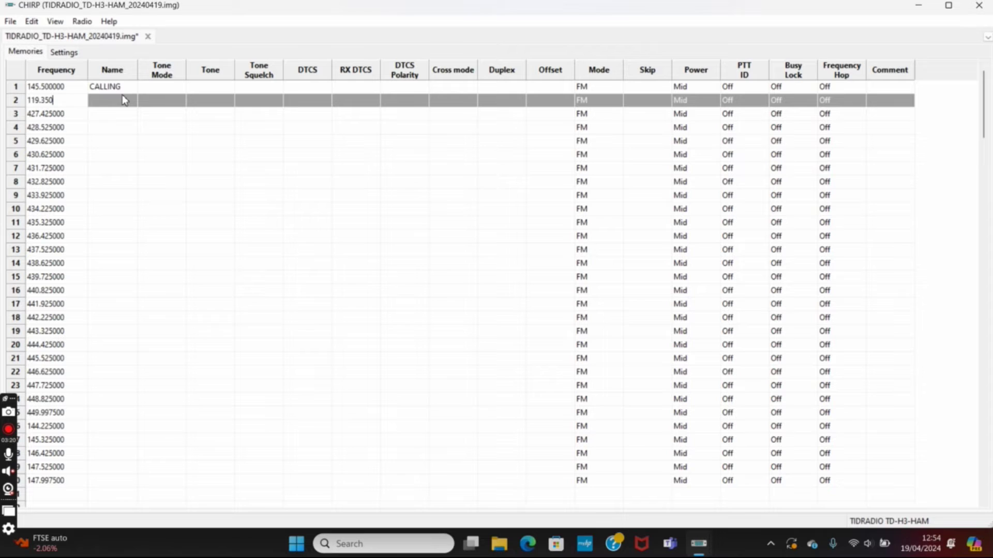
pyautogui.press('Return')
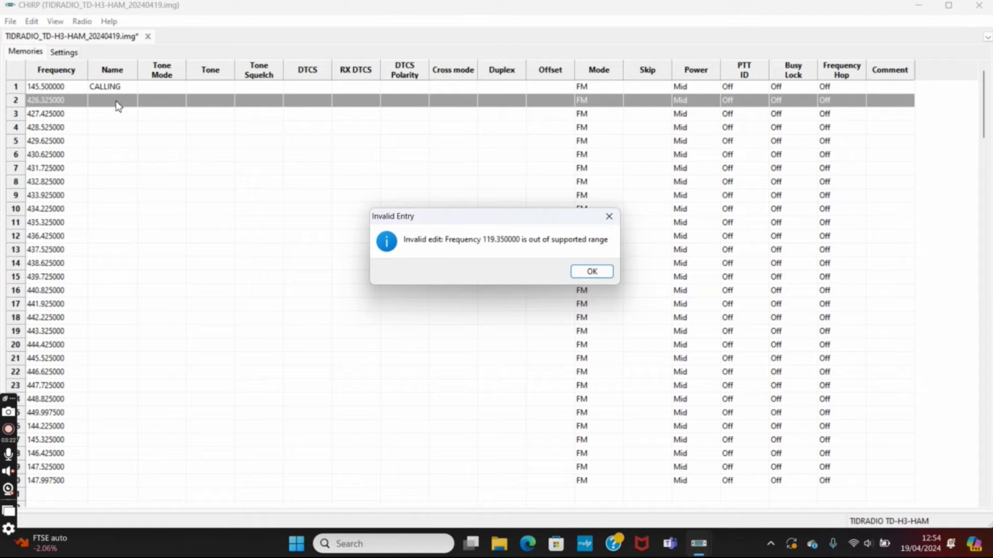
pyautogui.click(589, 274)
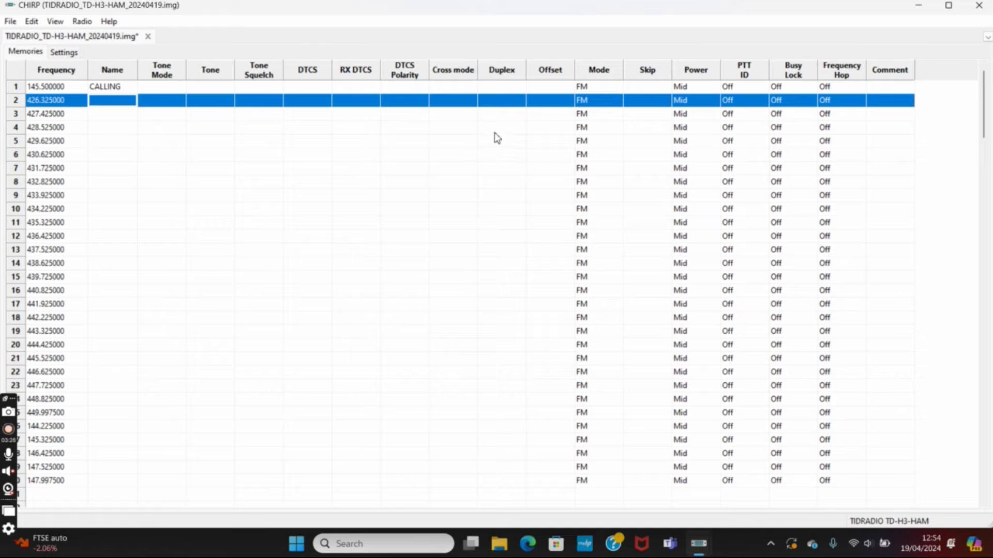
pyautogui.click(617, 103)
pyautogui.click(613, 103)
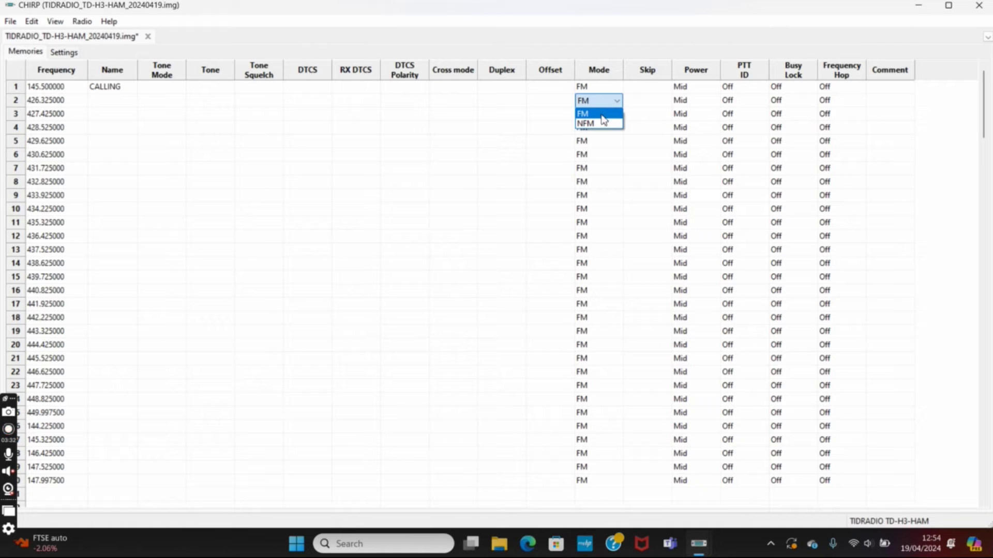
pyautogui.click(54, 103)
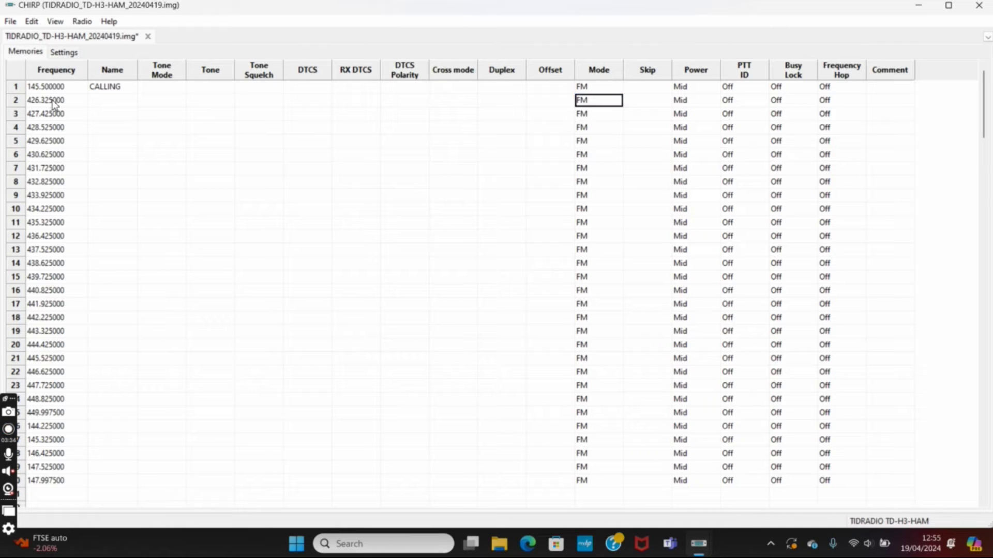
pyautogui.click(64, 52)
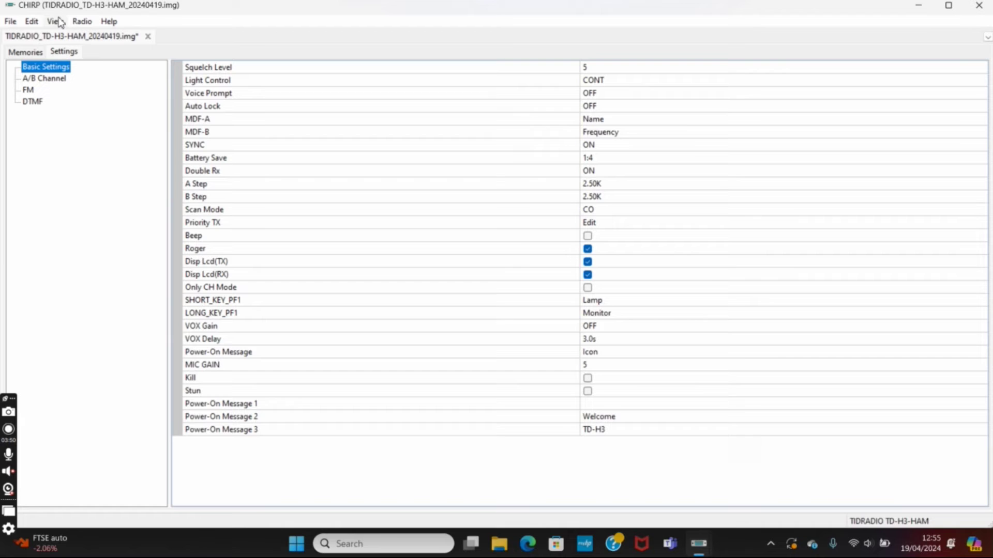
pyautogui.click(30, 54)
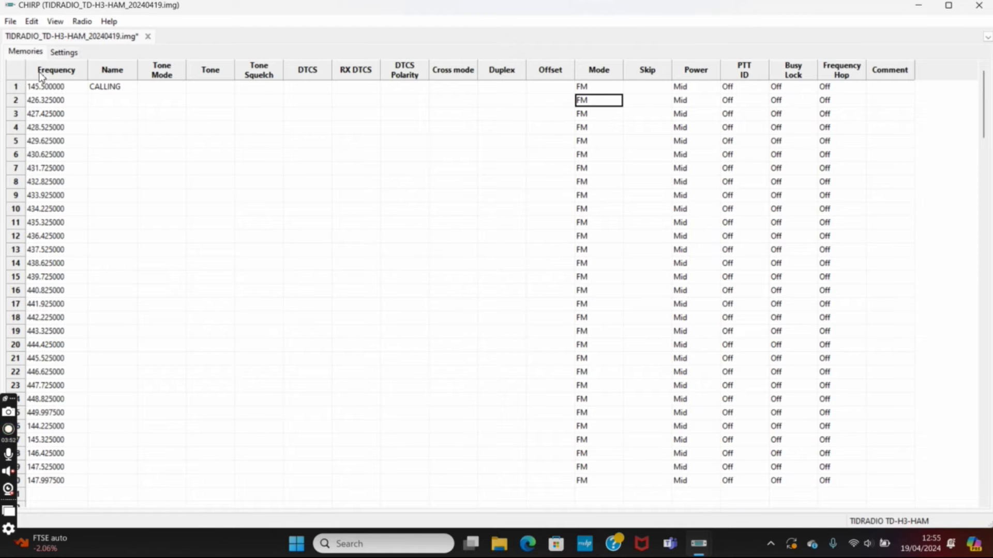
pyautogui.click(43, 103)
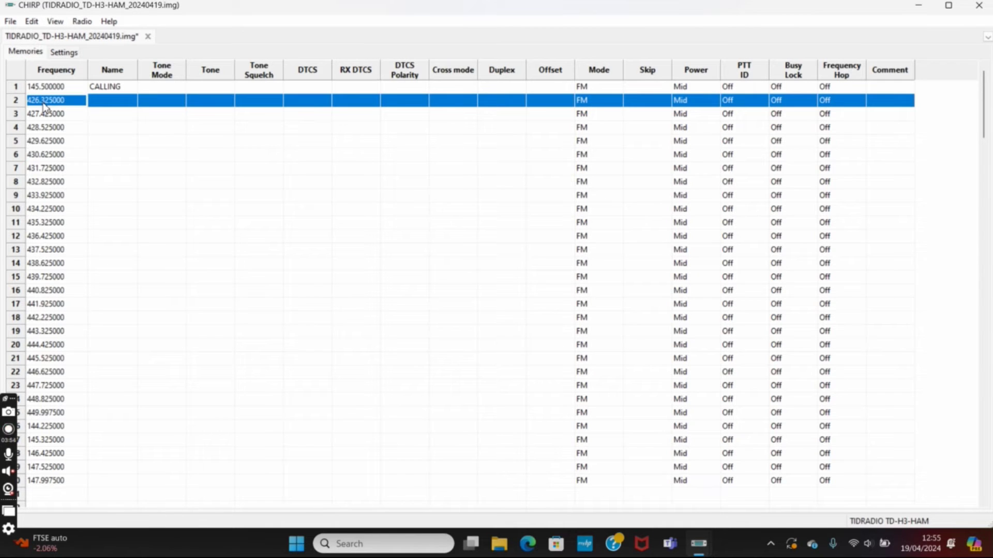
pyautogui.click(64, 53)
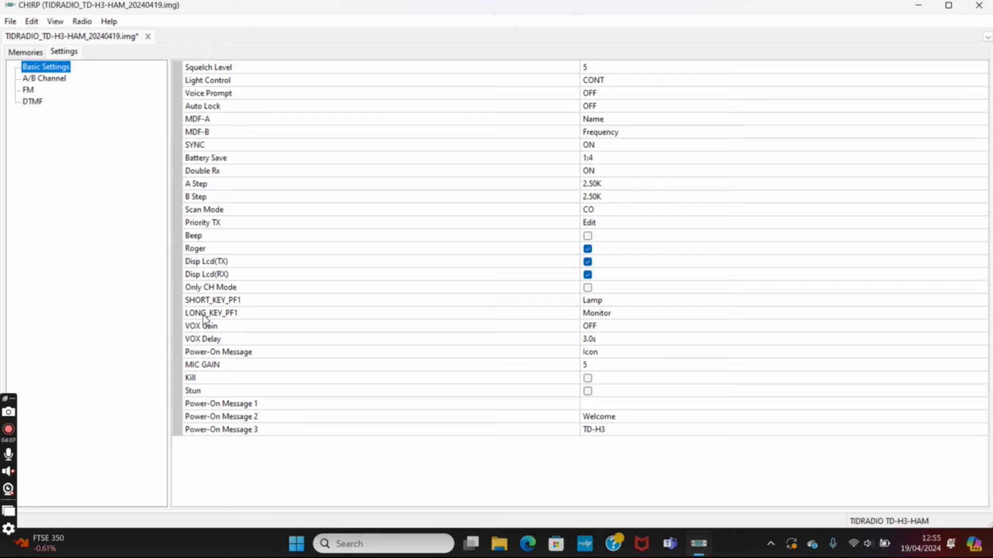
pyautogui.click(29, 54)
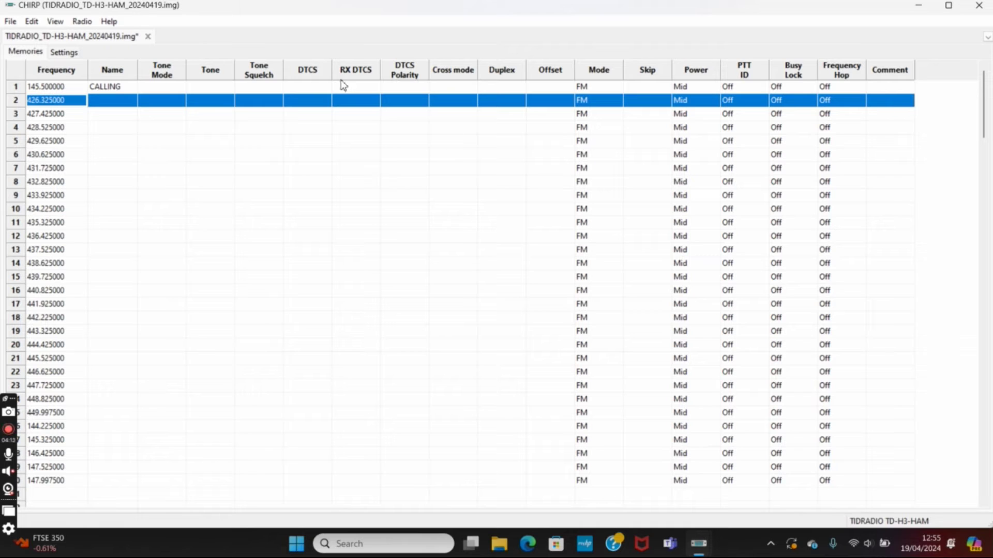
pyautogui.click(75, 104)
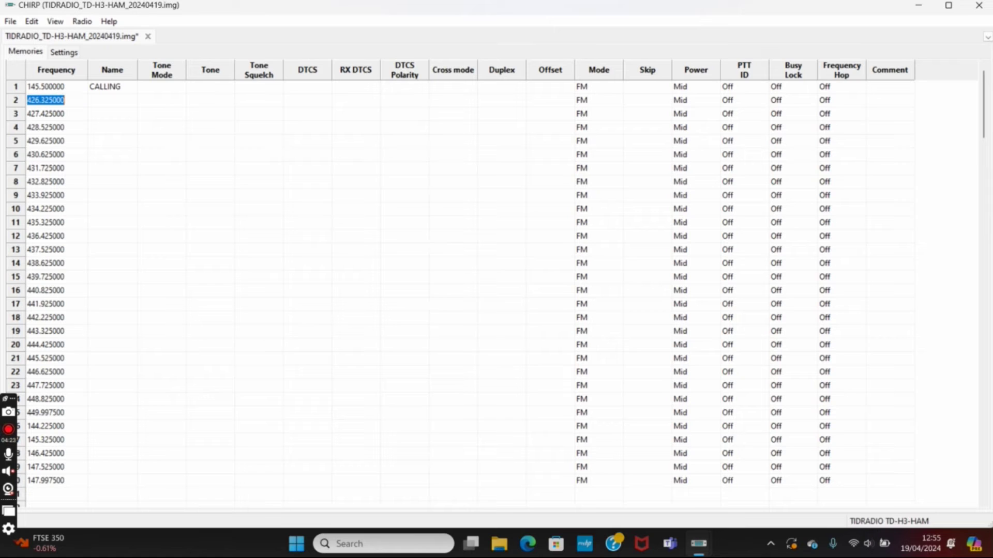
pyautogui.write('430')
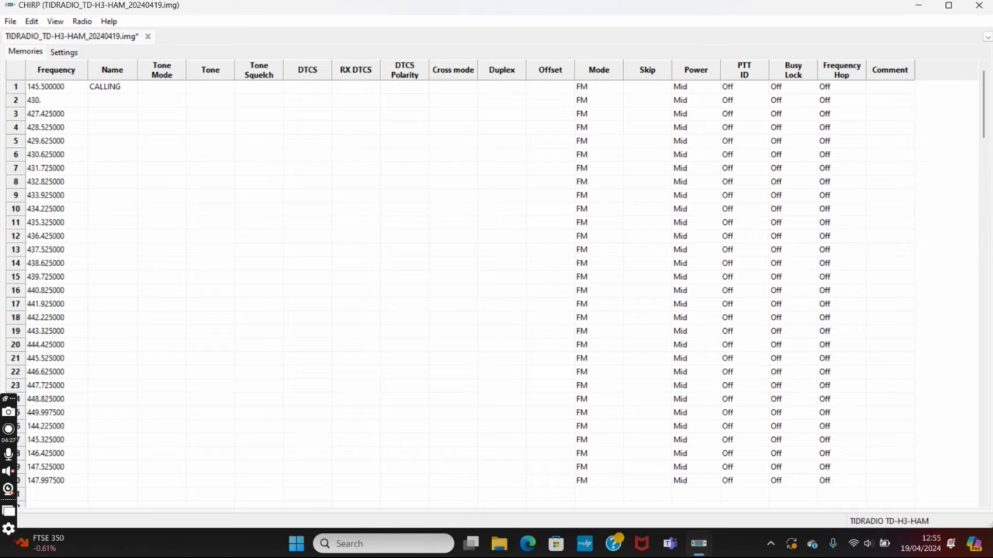
pyautogui.write('.875')
pyautogui.click(106, 102)
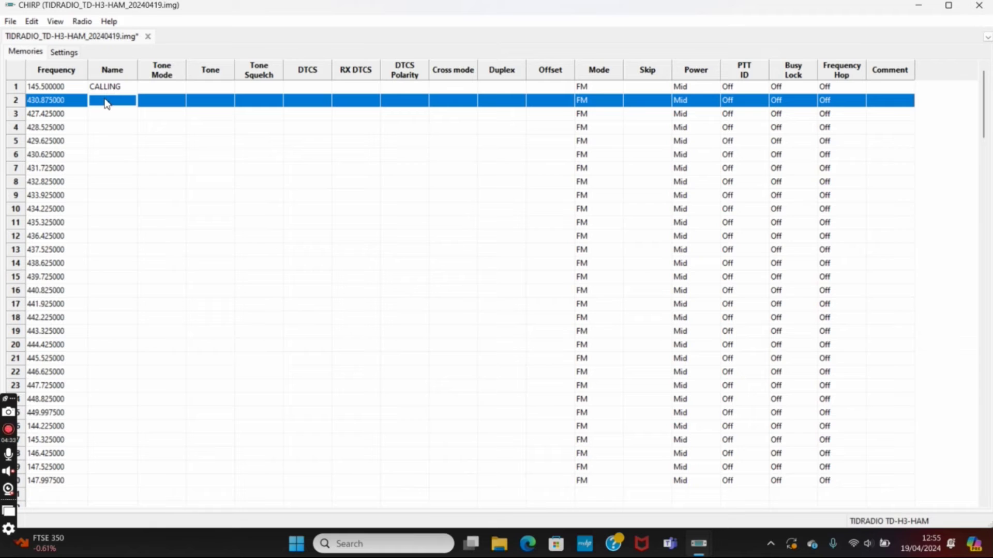
pyautogui.write('GB')
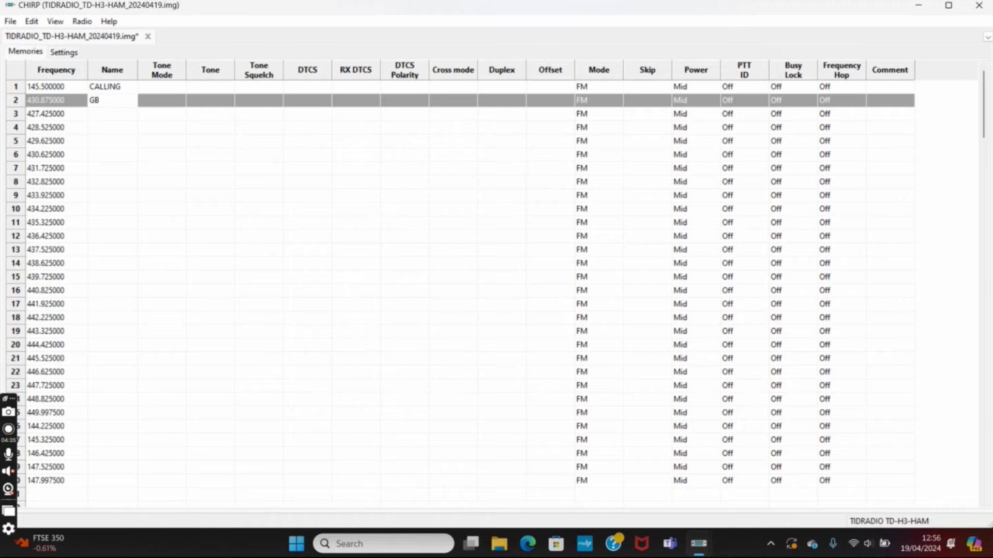
pyautogui.write('3YL')
pyautogui.click(169, 101)
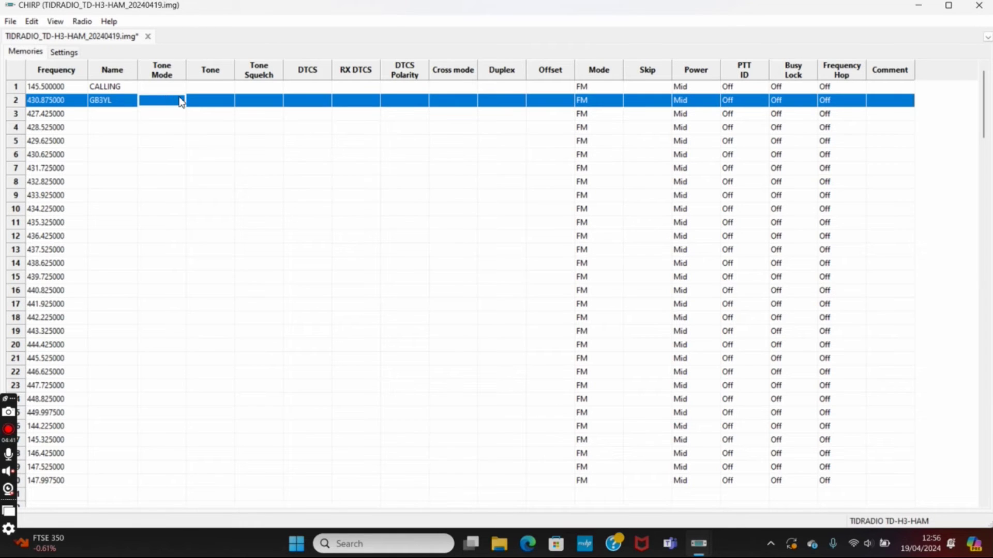
pyautogui.click(181, 101)
pyautogui.click(182, 105)
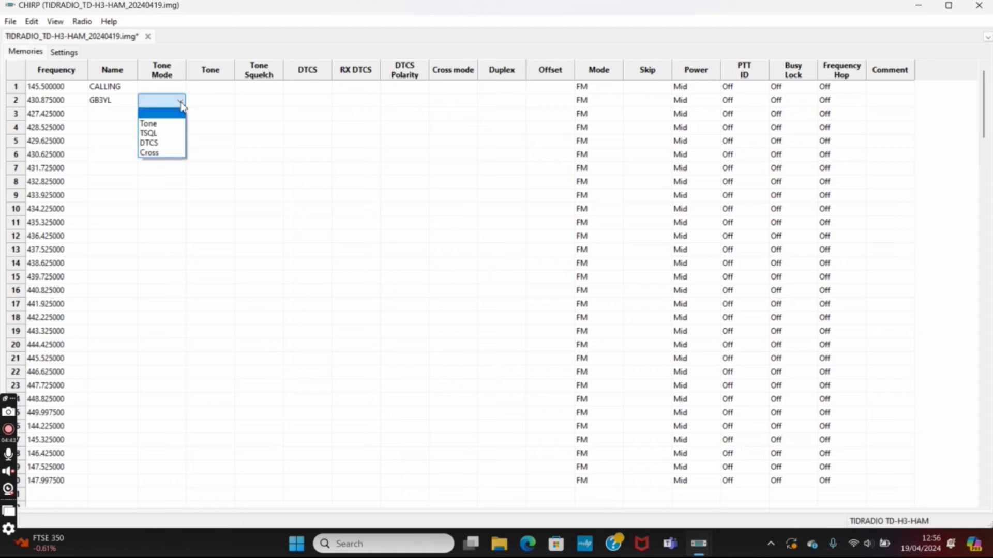
pyautogui.click(182, 105)
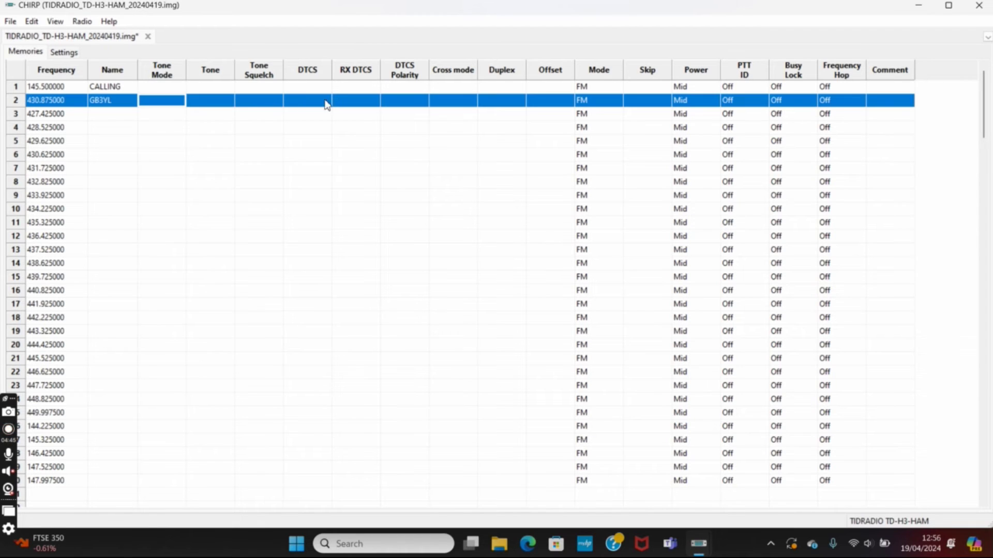
# Enter a 7.6 offset for channel 2 and pick + in the duplex prompt.
pyautogui.click(521, 103)
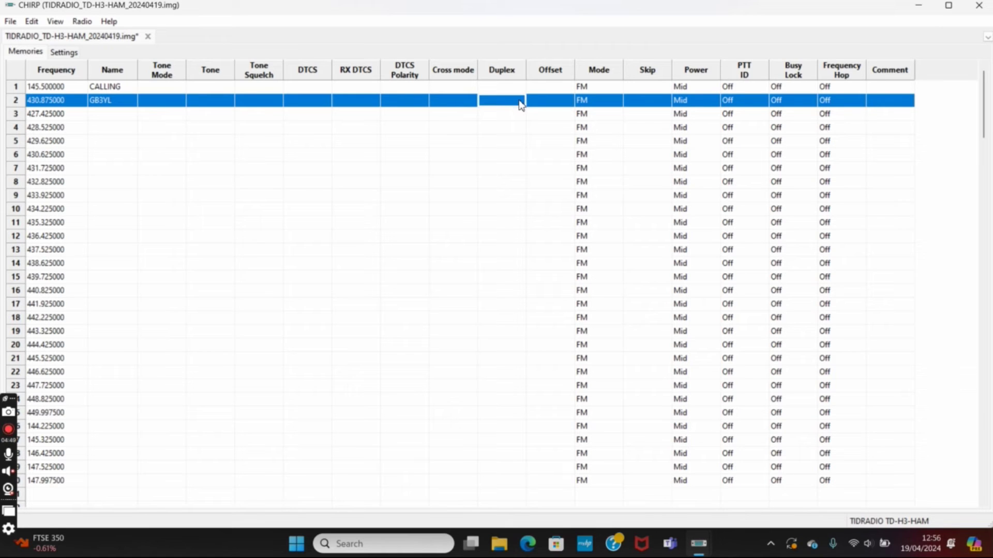
pyautogui.click(522, 103)
pyautogui.doubleClick(546, 107)
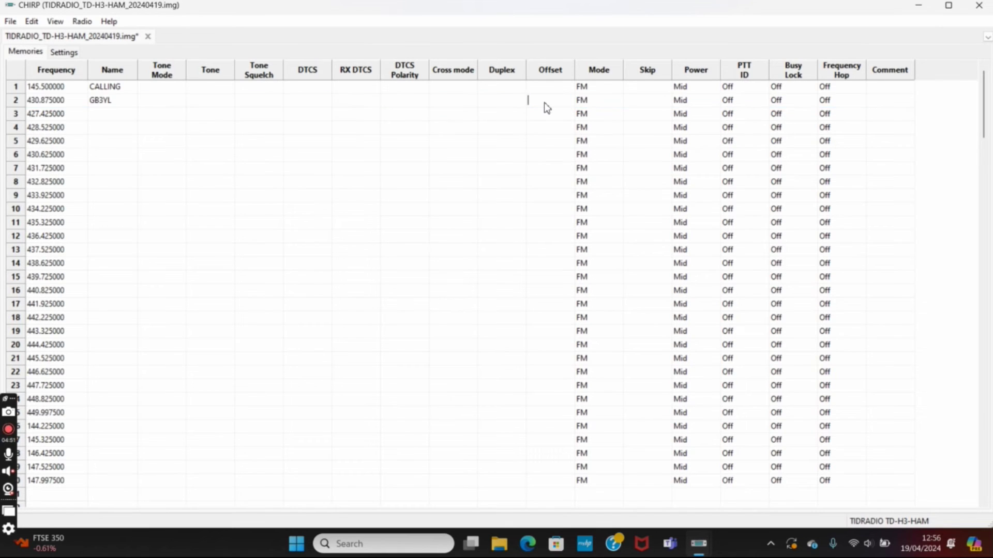
pyautogui.write('7.6')
pyautogui.click(509, 102)
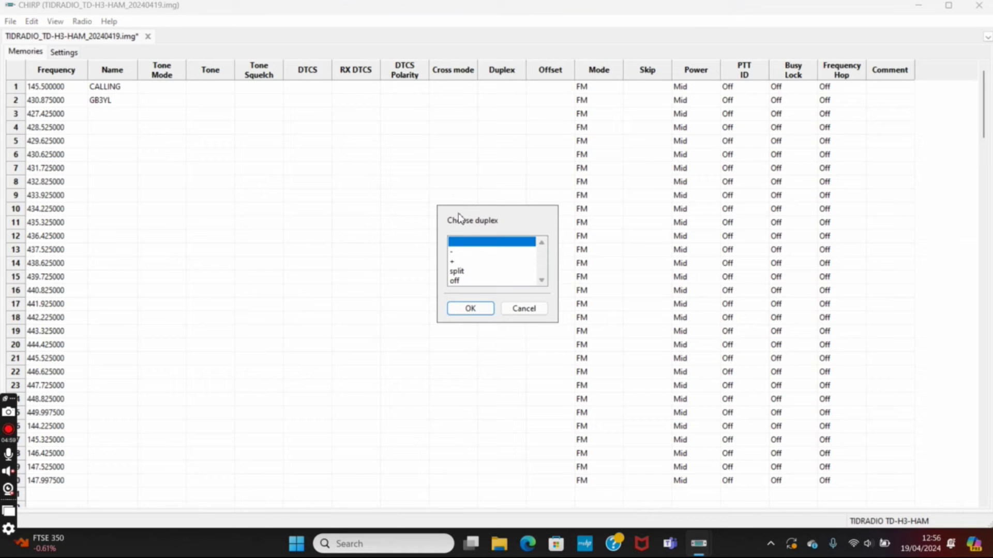
pyautogui.click(455, 263)
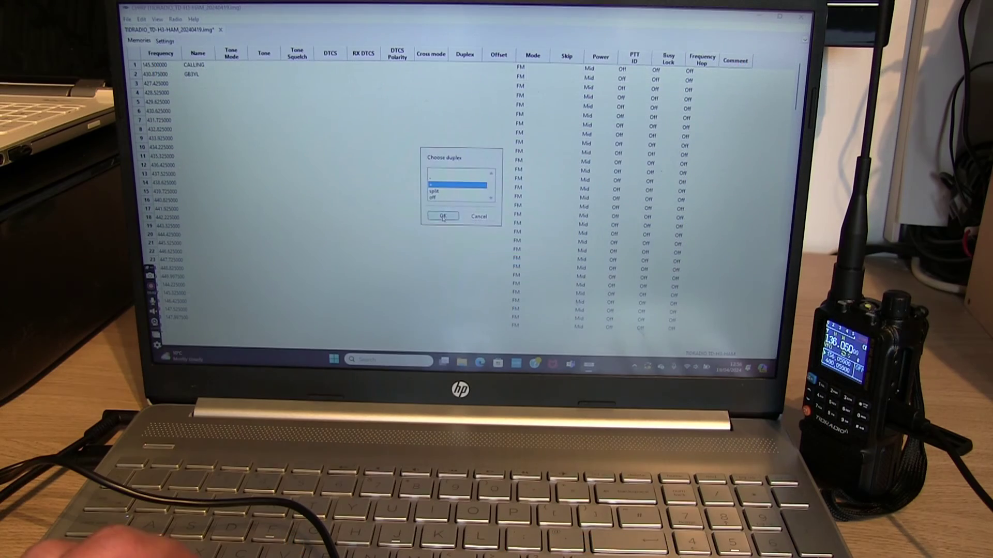
# Confirm + duplex with the 7.6 offset for channel 2.
pyautogui.click(442, 216)
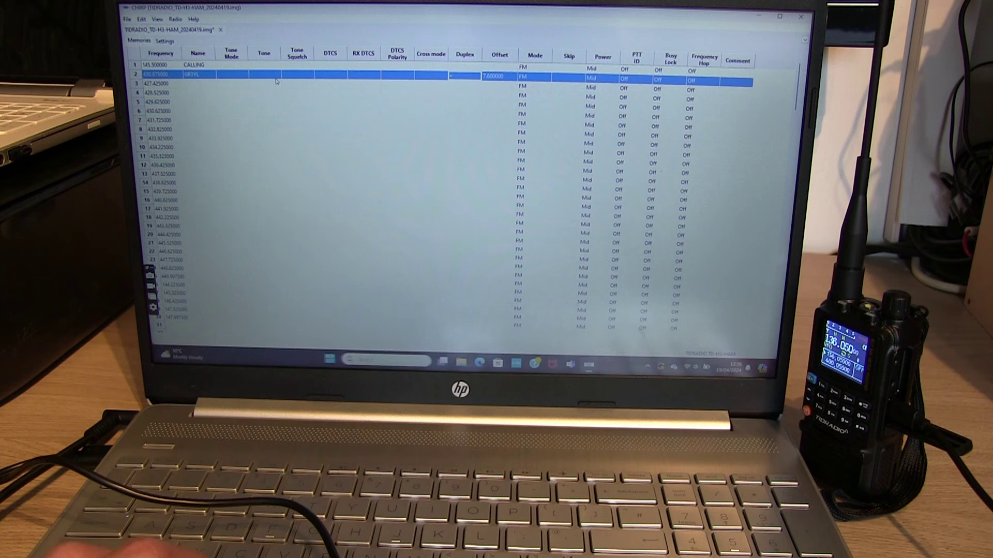
pyautogui.click(242, 77)
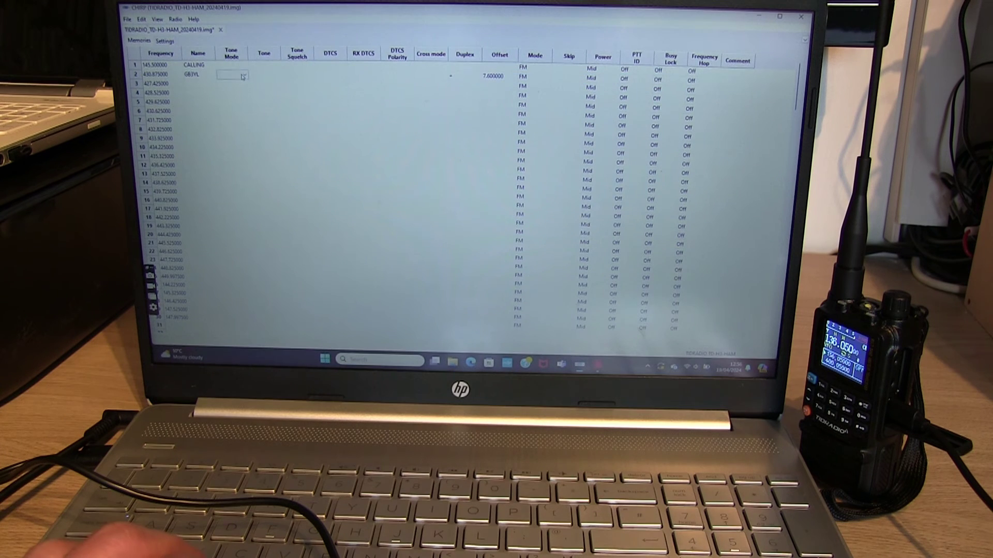
pyautogui.click(243, 76)
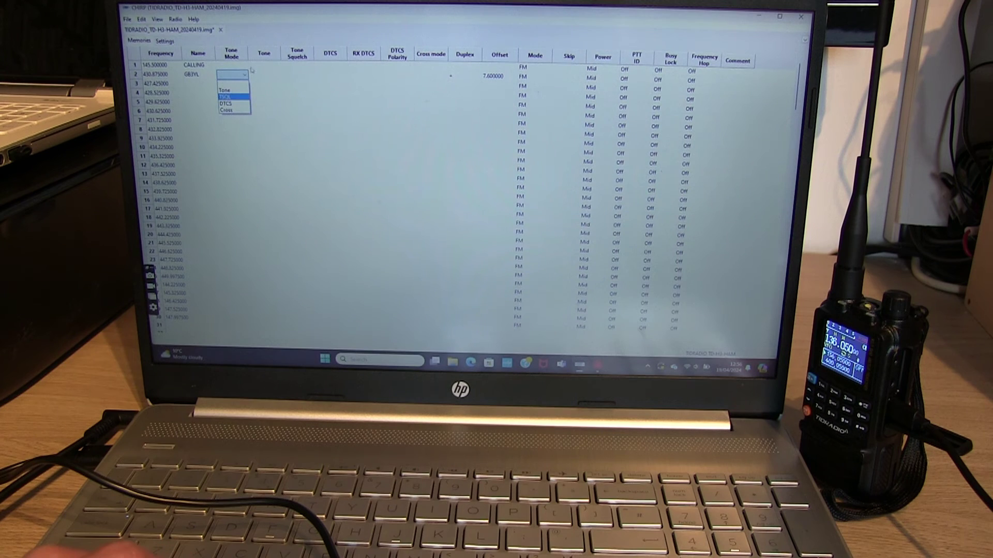
pyautogui.click(242, 76)
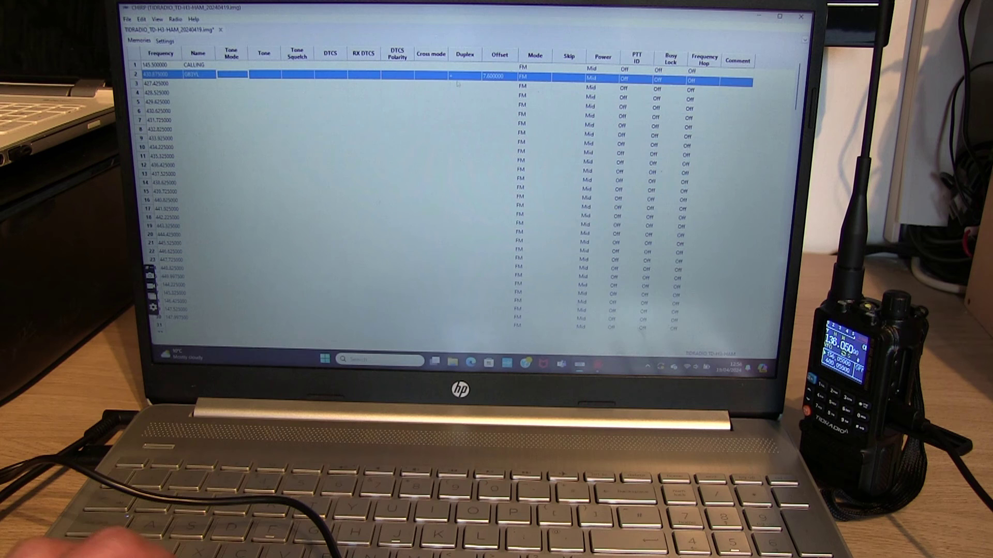
# Set channel 2's tone squelch and tone both to 94.8, giving Tone mode.
pyautogui.click(309, 77)
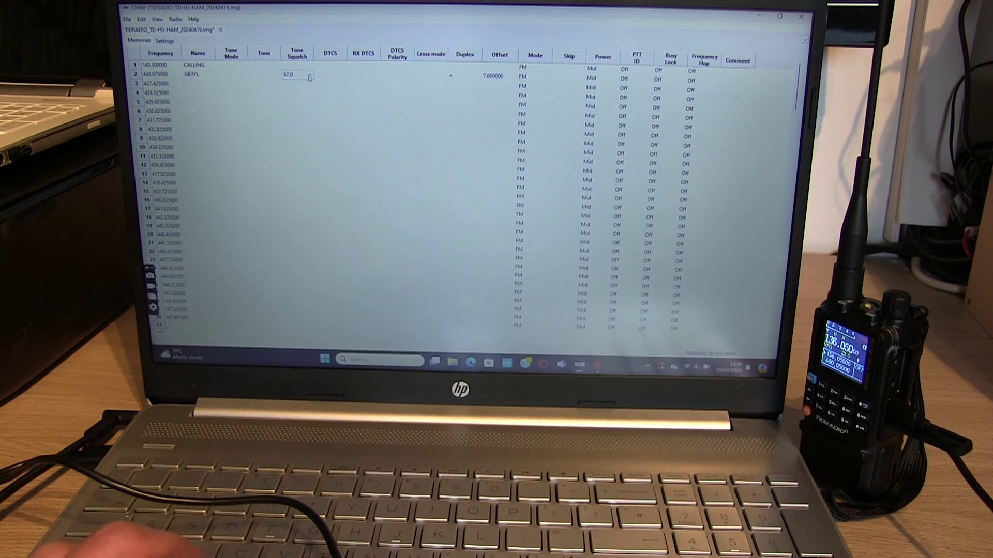
pyautogui.click(309, 76)
pyautogui.click(301, 76)
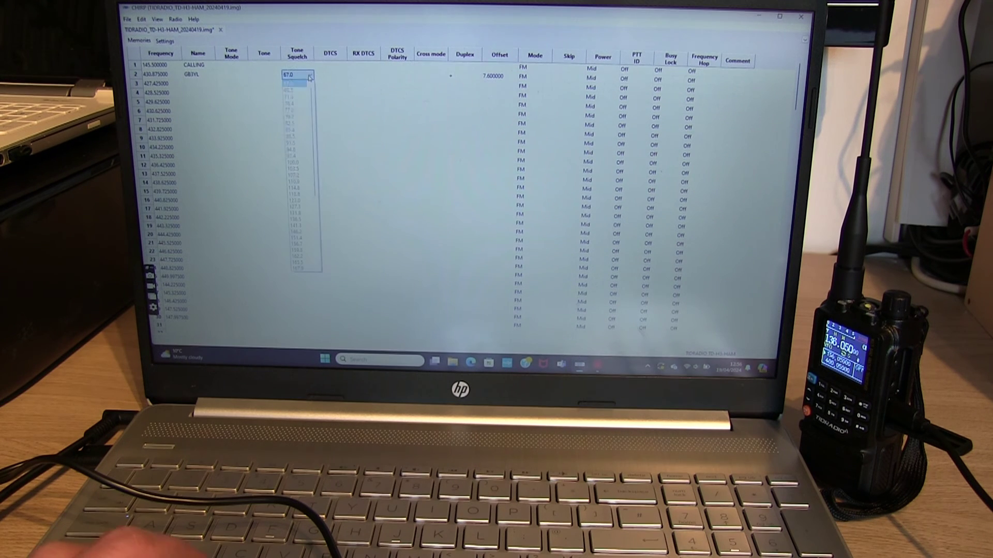
pyautogui.click(309, 77)
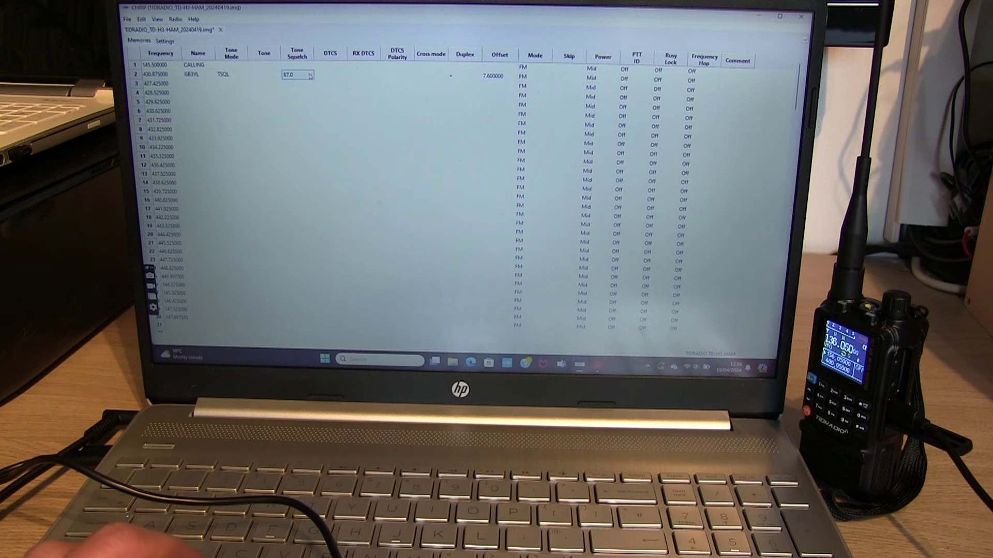
pyautogui.click(311, 76)
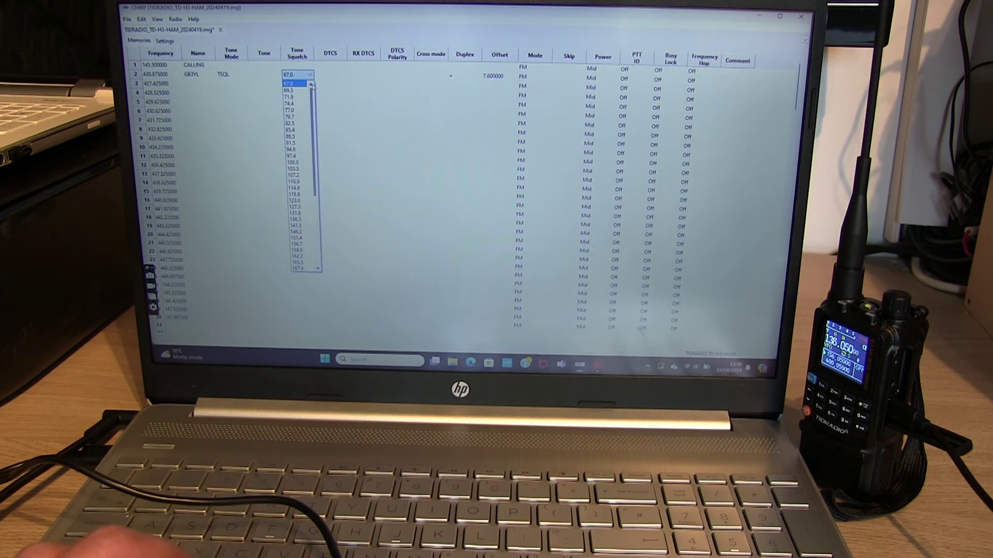
pyautogui.click(293, 149)
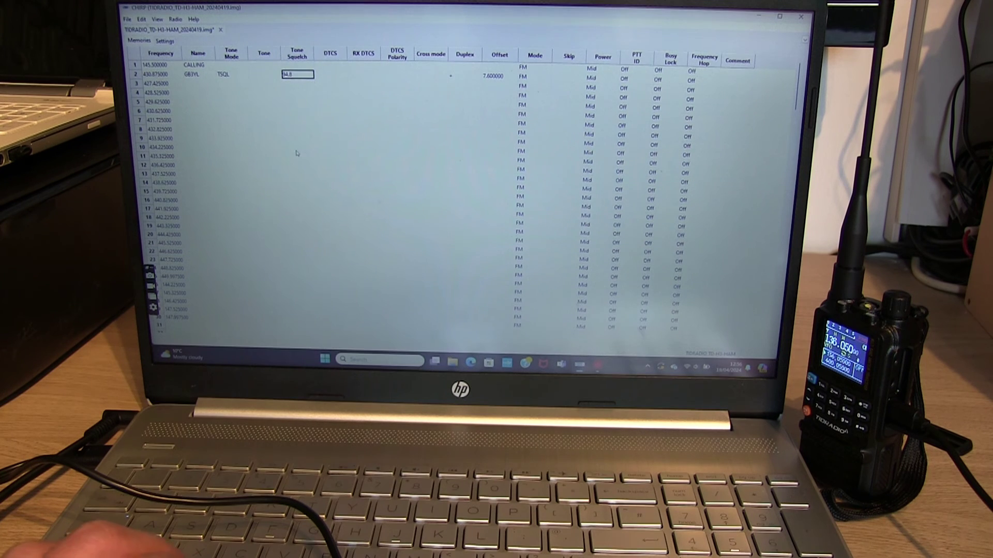
pyautogui.click(274, 76)
pyautogui.click(274, 76)
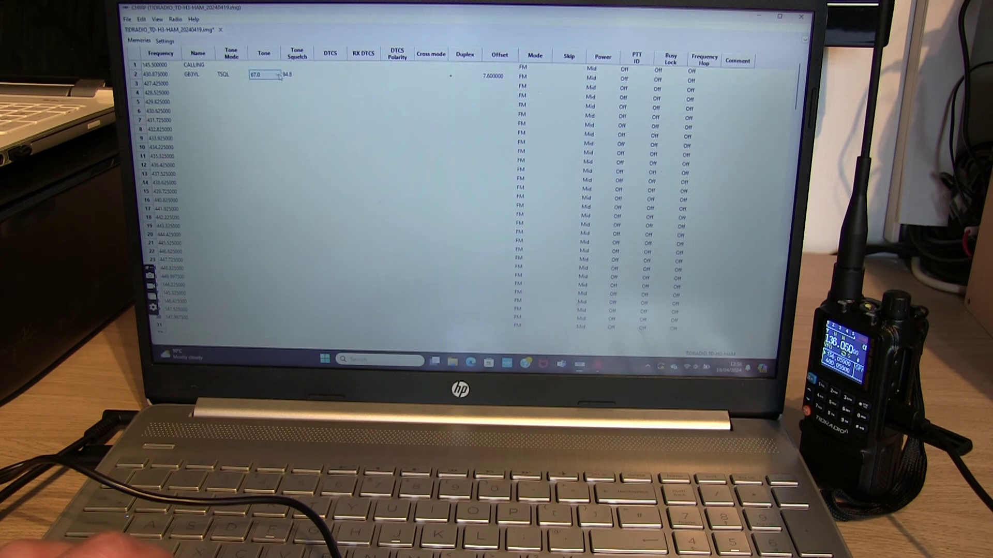
pyautogui.click(279, 76)
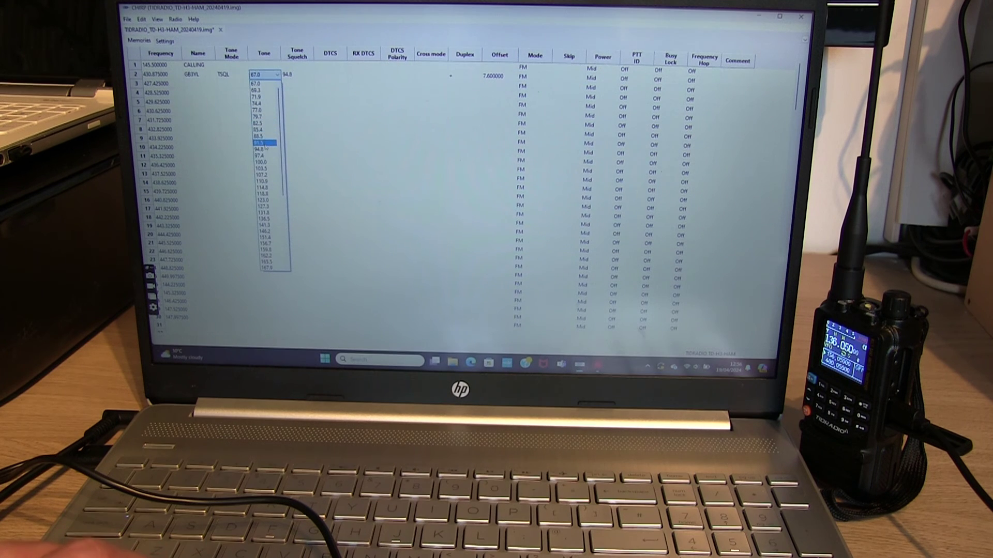
pyautogui.click(265, 149)
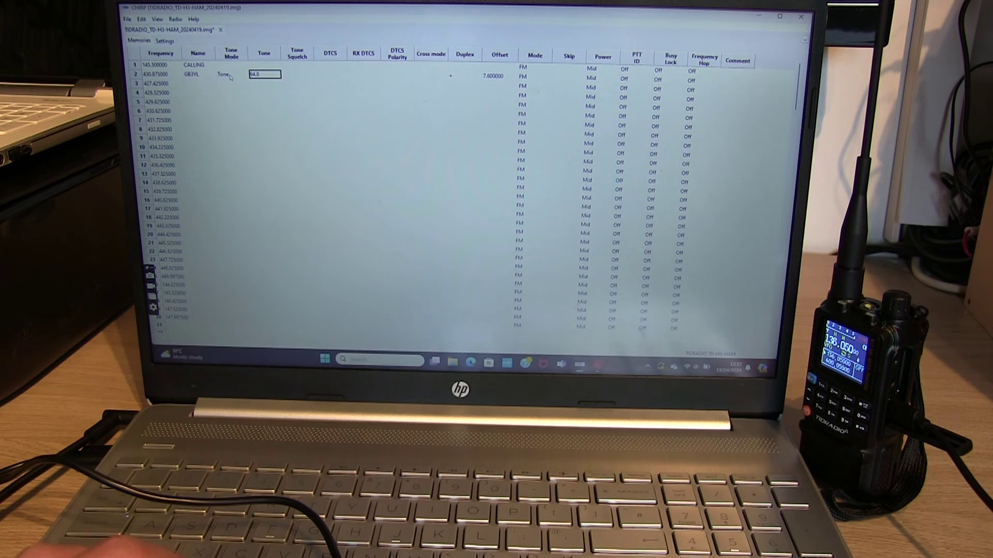
# Upload the edited memories to the TD-H3-HAM on COM5.
pyautogui.click(176, 19)
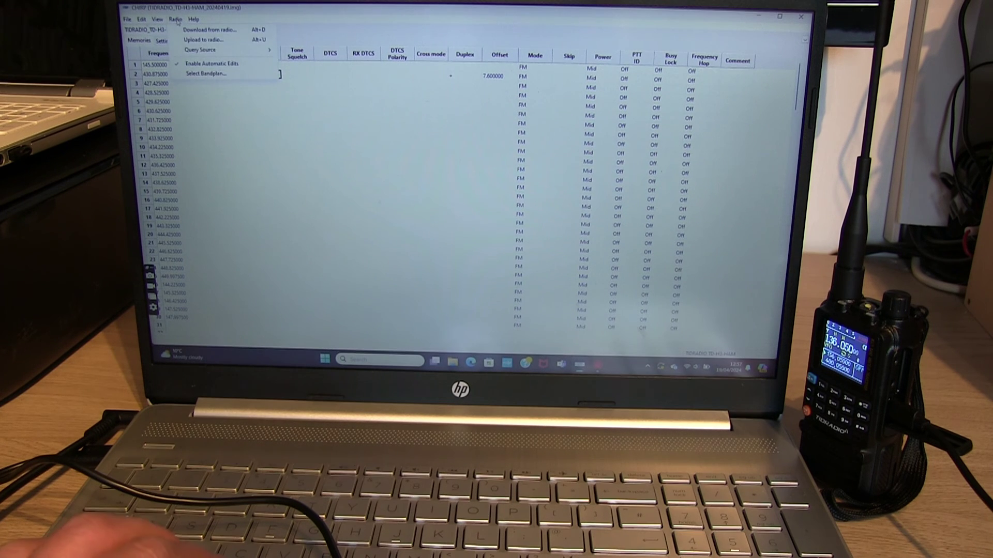
pyautogui.click(195, 40)
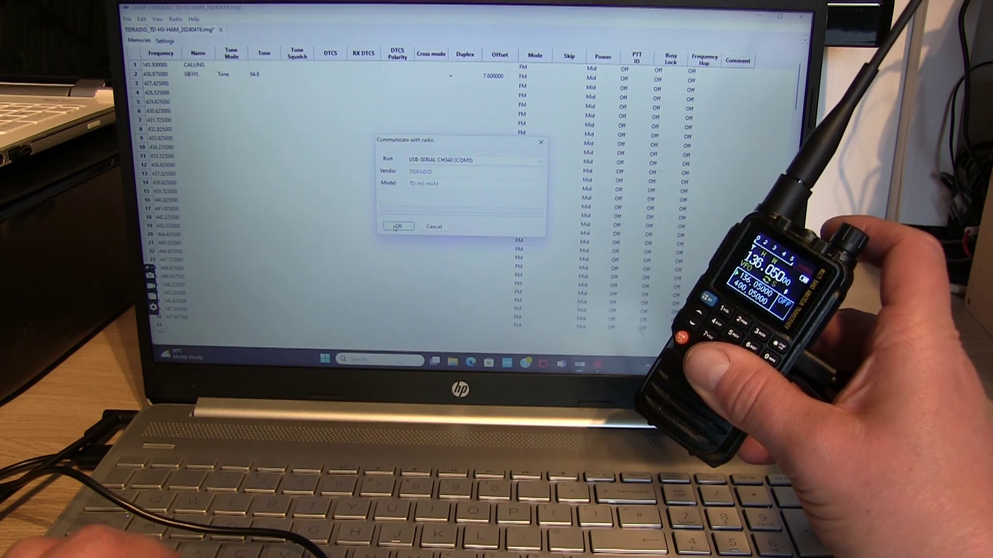
pyautogui.click(396, 227)
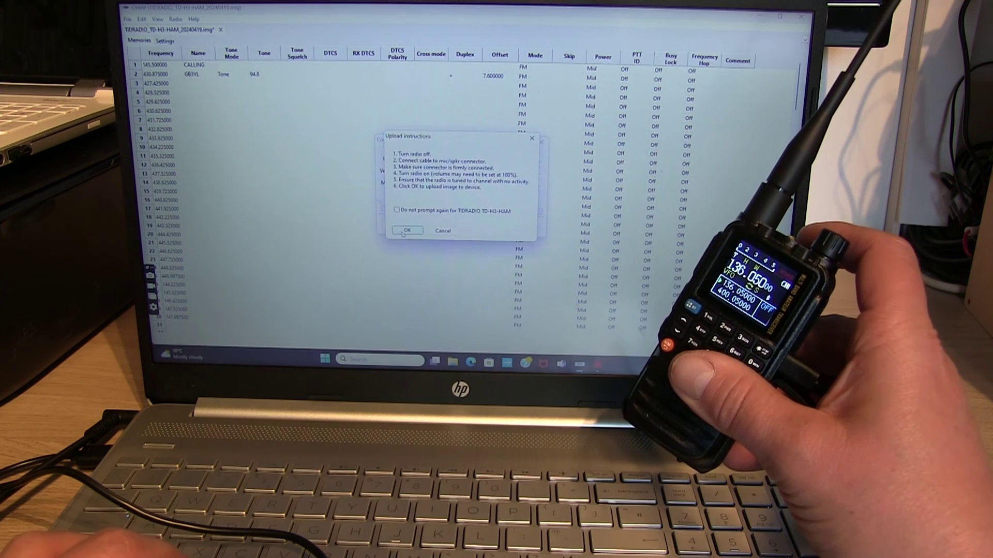
pyautogui.click(407, 231)
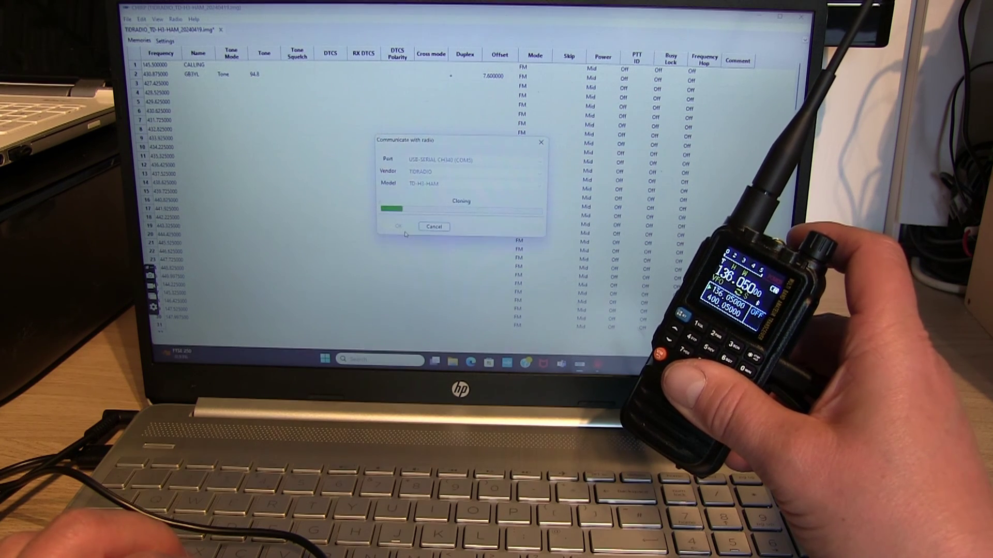